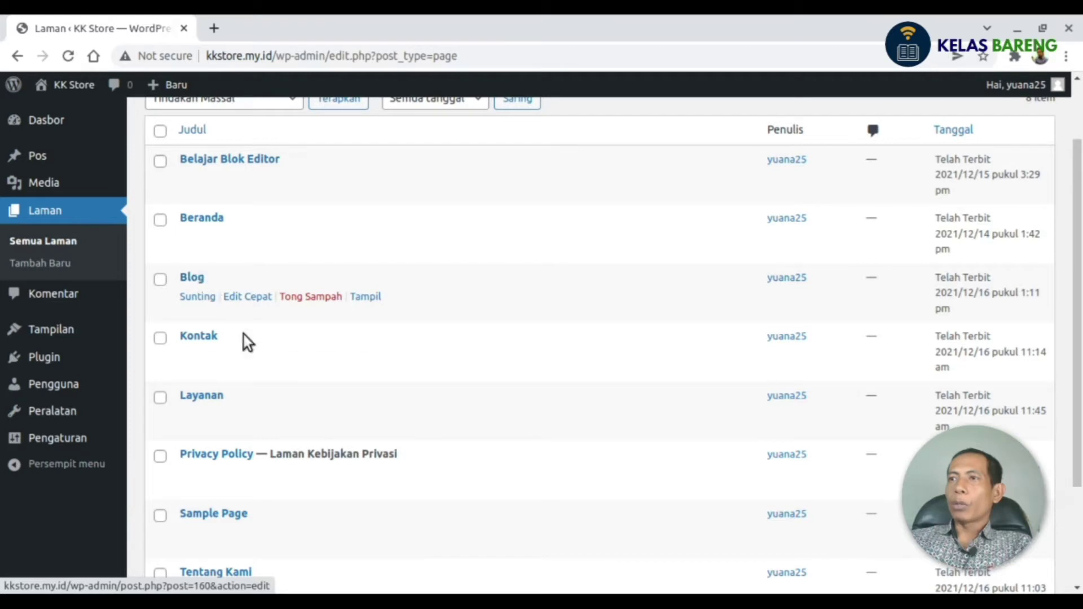
Look over the site's existing pages and open the list of posts.
scroll(215, 344, down, 1)
scroll(208, 451, down, 2)
scroll(206, 476, up, 2)
click(37, 157)
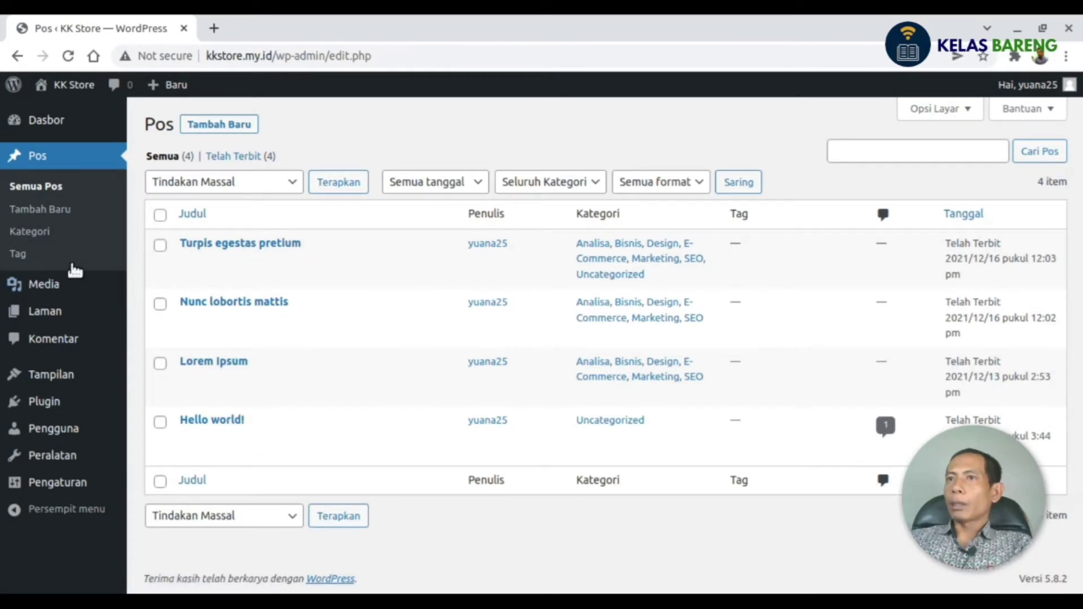
Return to the page list, open the published Beranda page in a new tab, and examine it from header to footer.
click(49, 310)
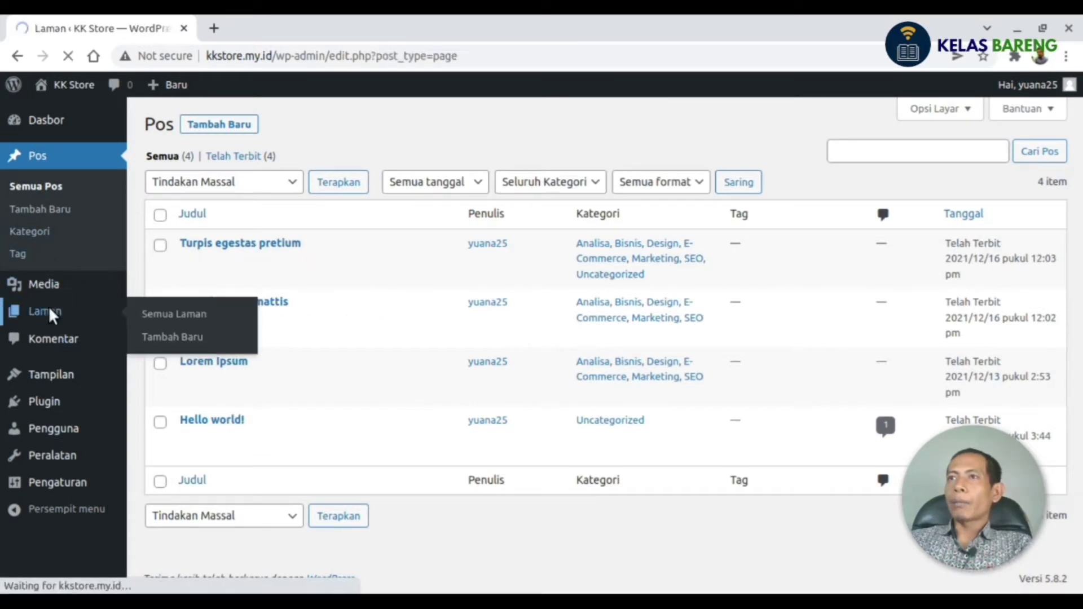
middle_click(365, 321)
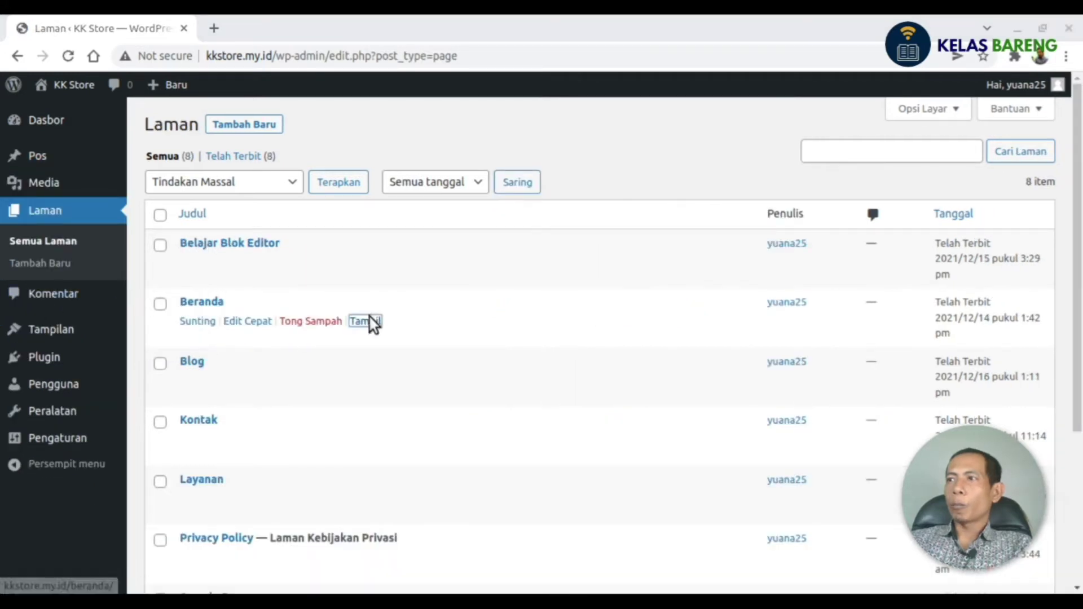
click(272, 33)
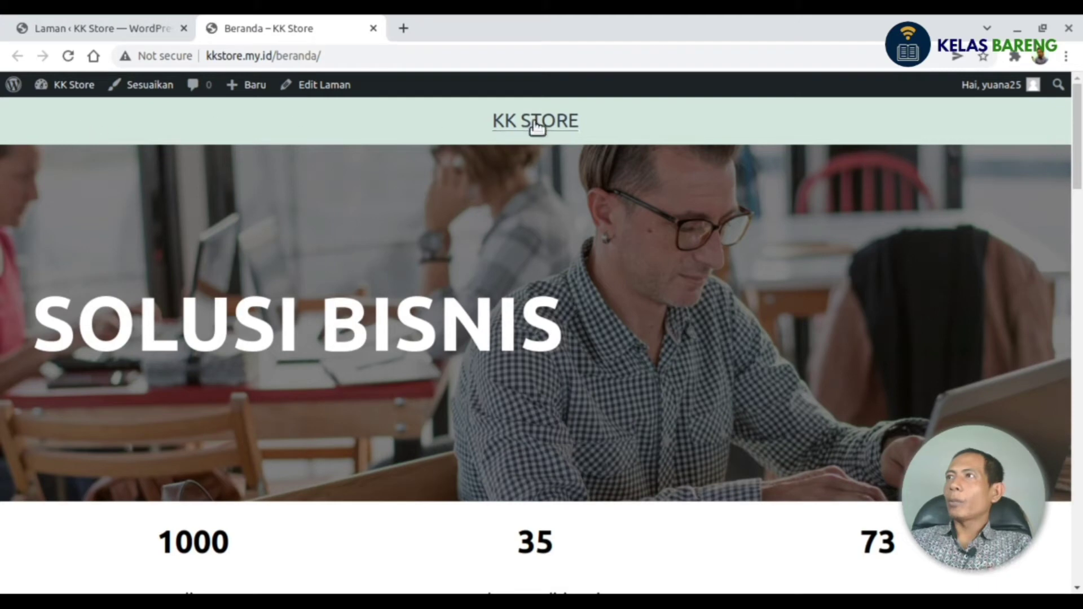
scroll(299, 251, down, 15)
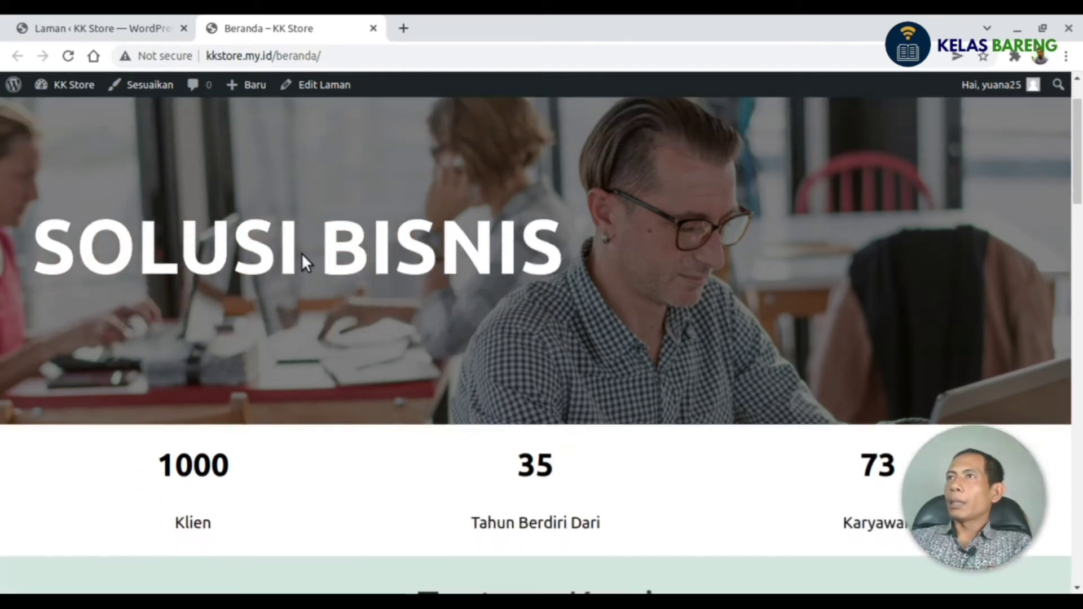
scroll(307, 254, down, 15)
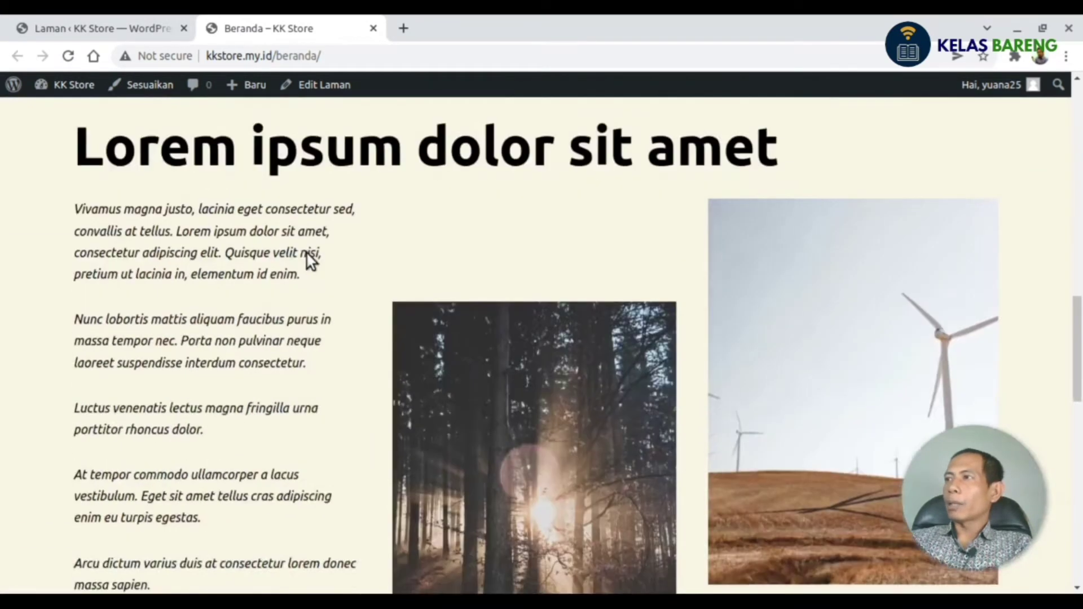
scroll(307, 254, down, 3)
scroll(307, 253, up, 12)
scroll(306, 252, up, 15)
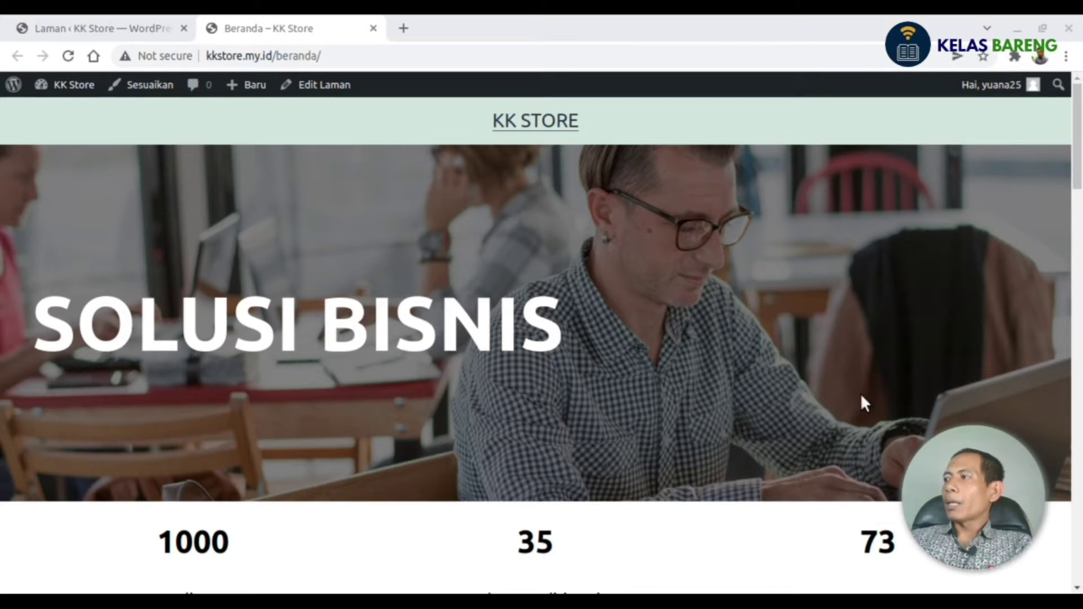
scroll(860, 394, down, 5)
scroll(801, 379, down, 15)
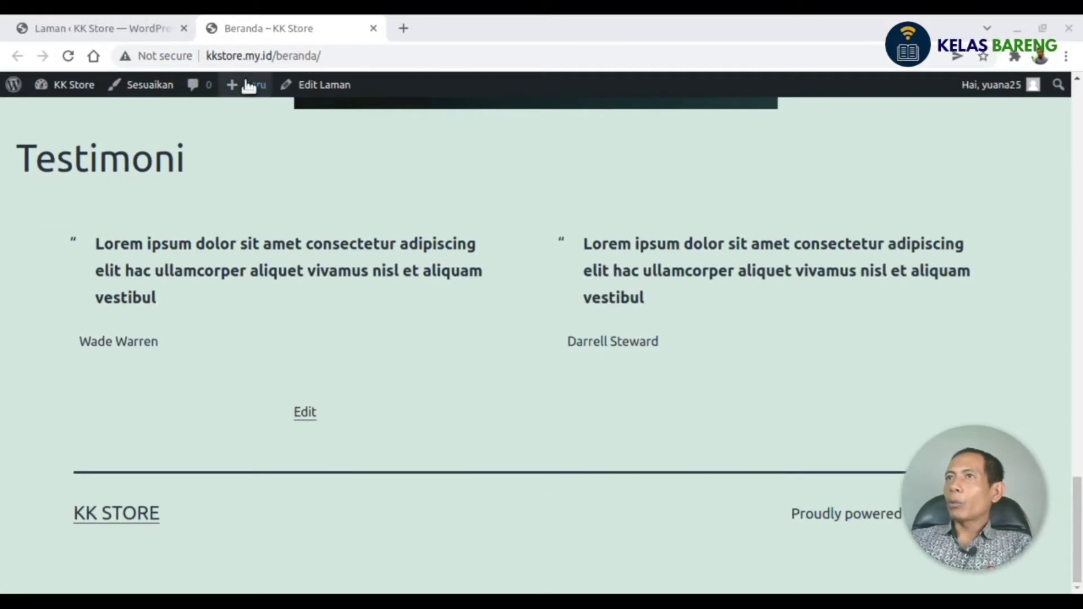
Go back to the dashboard and open the Menu management screen under the site's appearance settings.
click(83, 22)
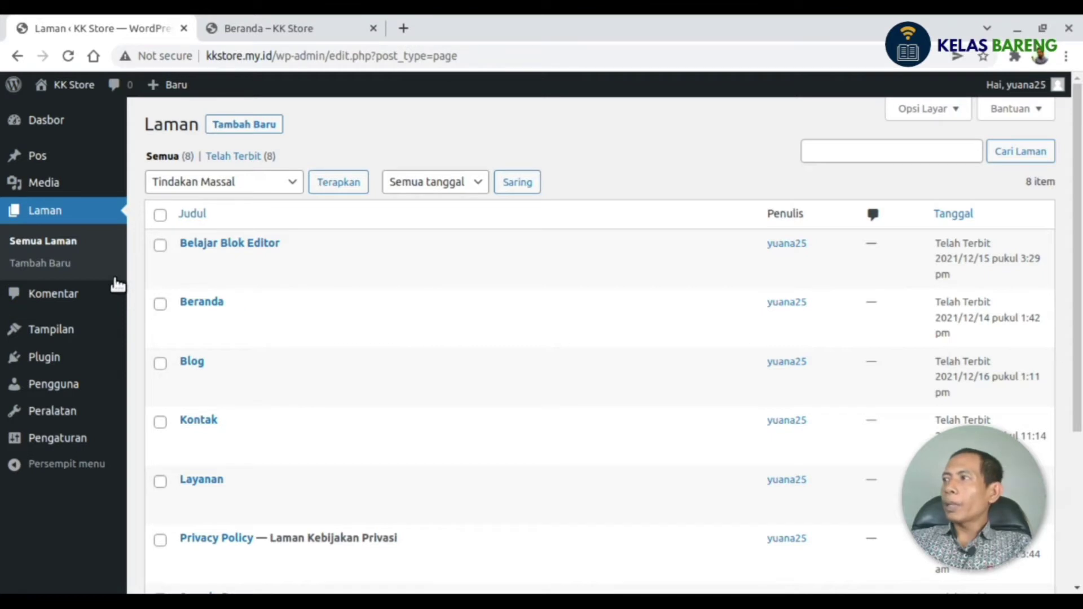
mouse_move(84, 330)
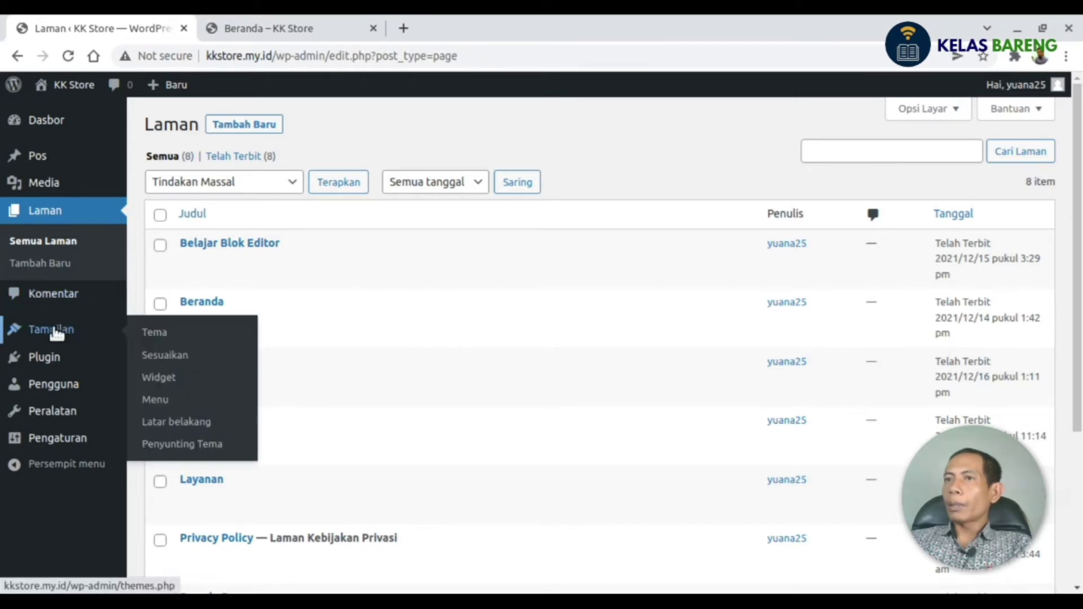
click(157, 400)
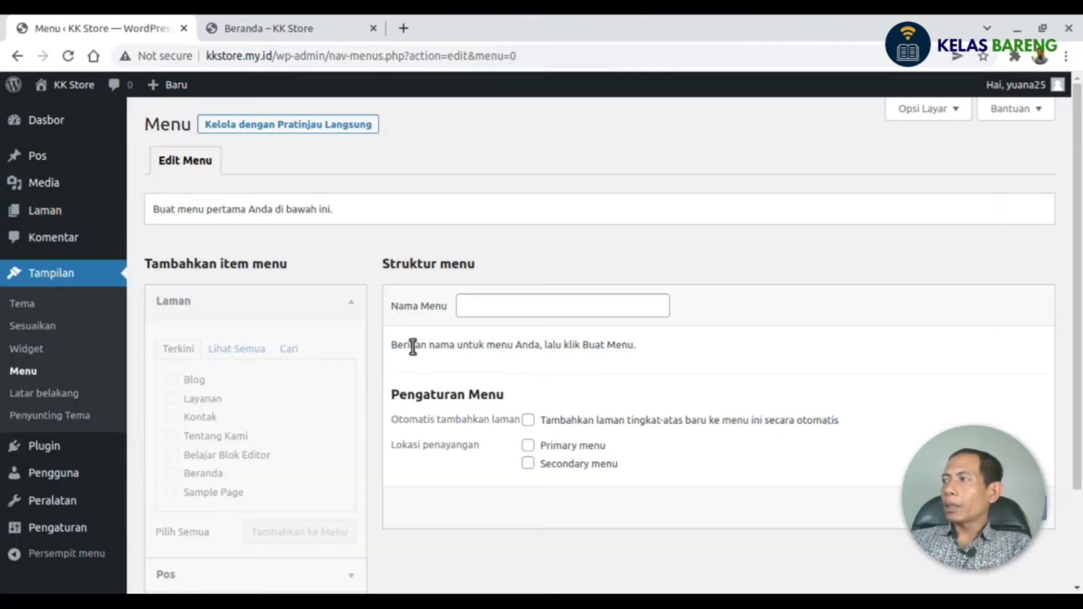
scroll(412, 346, down, 1)
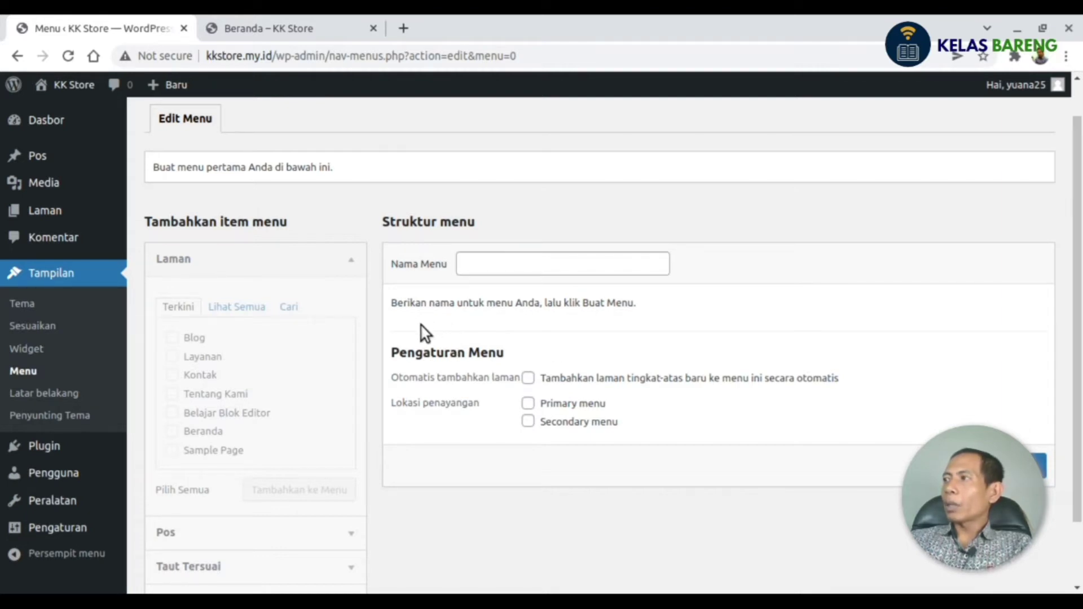
Check the header area of the Beranda page and return to the menu editor.
click(285, 29)
scroll(395, 169, up, 20)
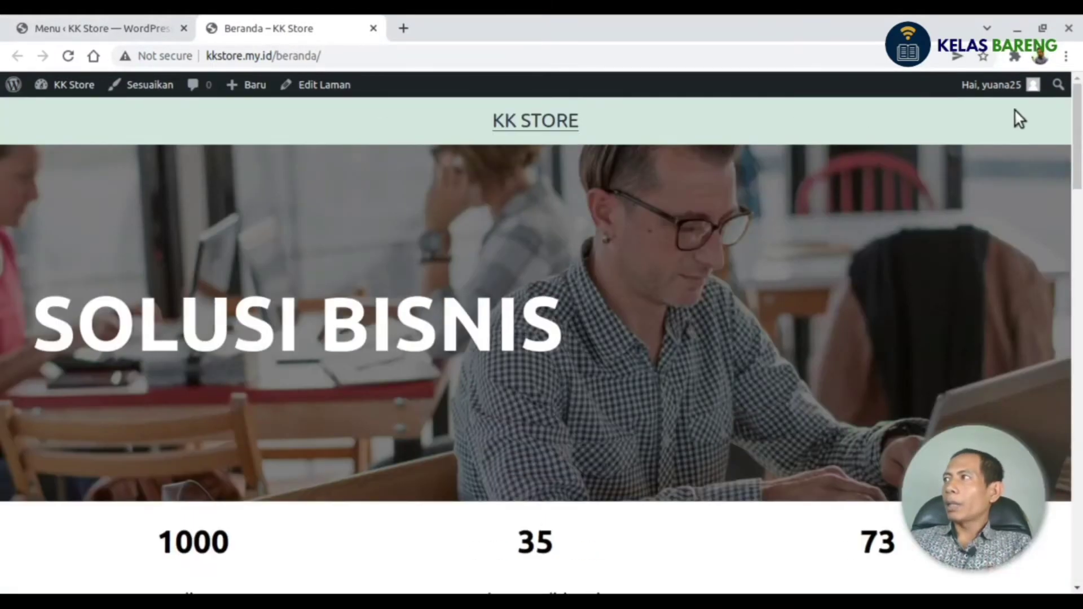
click(133, 25)
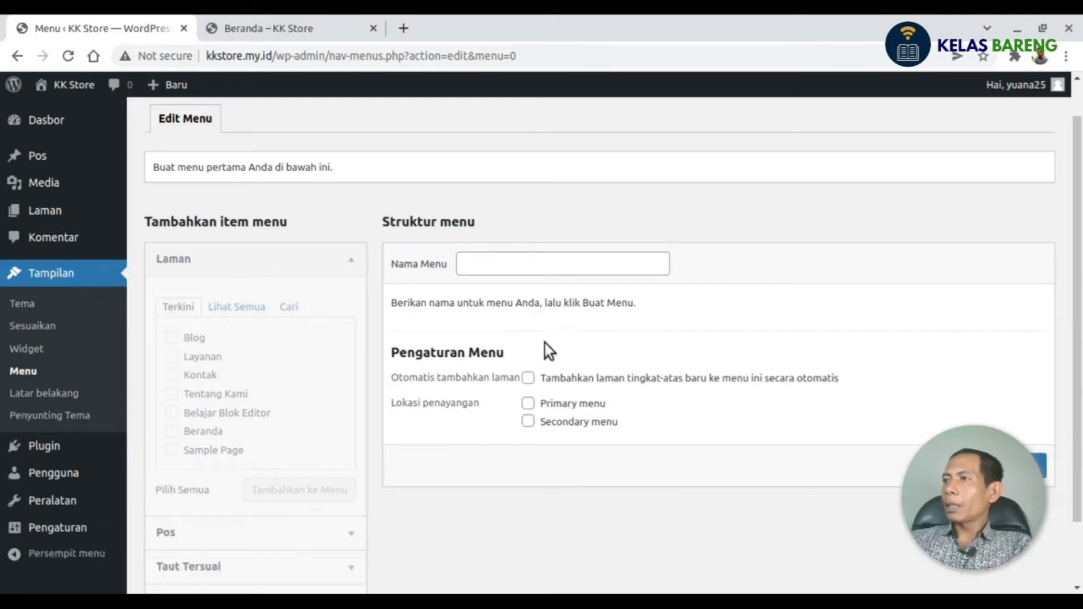
Create a new menu named "Menu Navigasi".
click(469, 261)
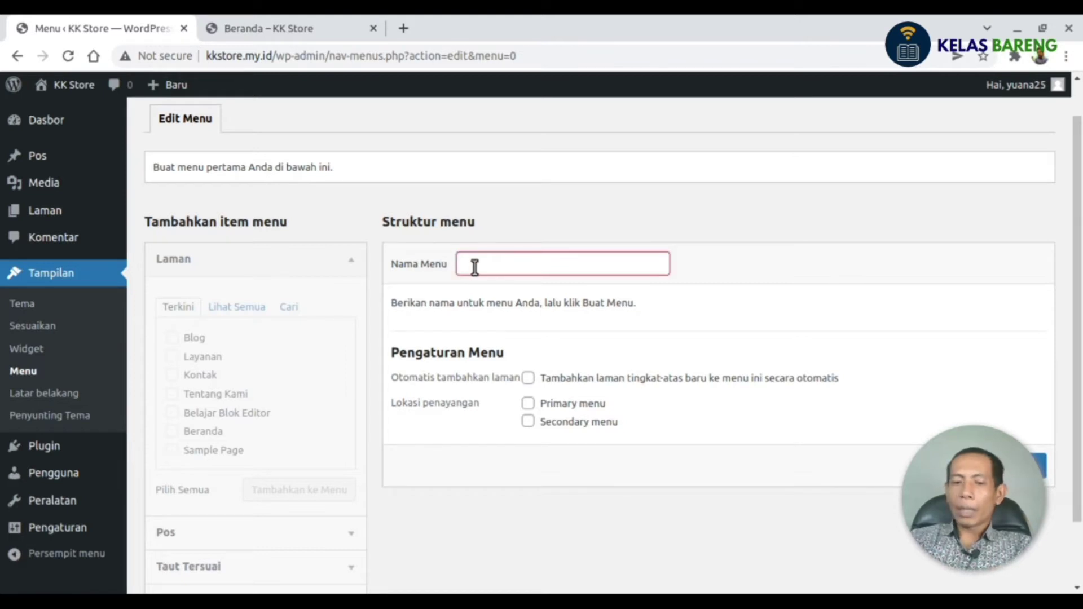
text(Menu )
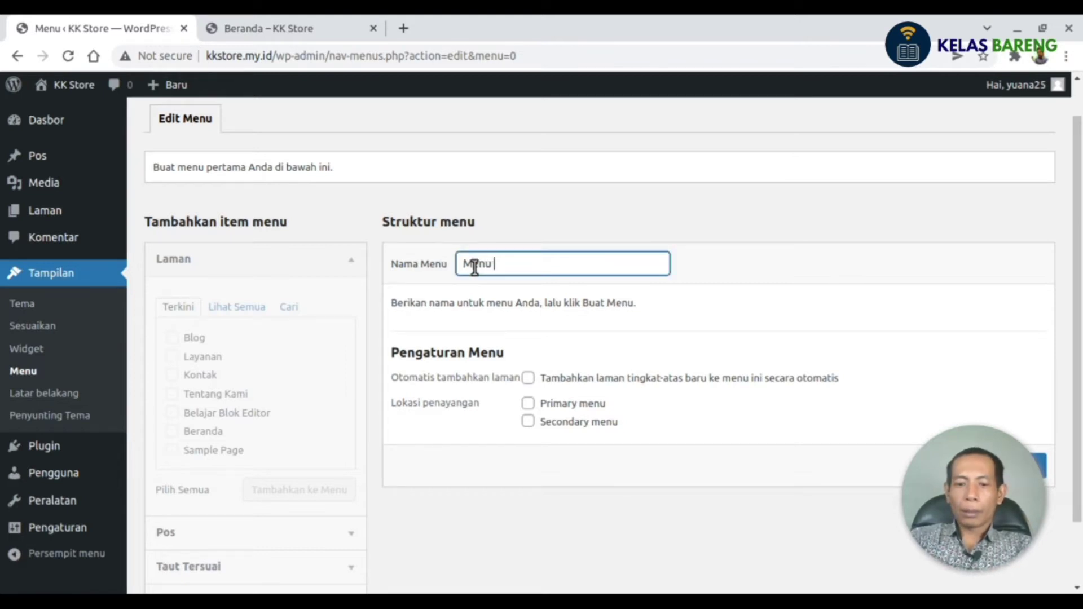
text(Navigasi)
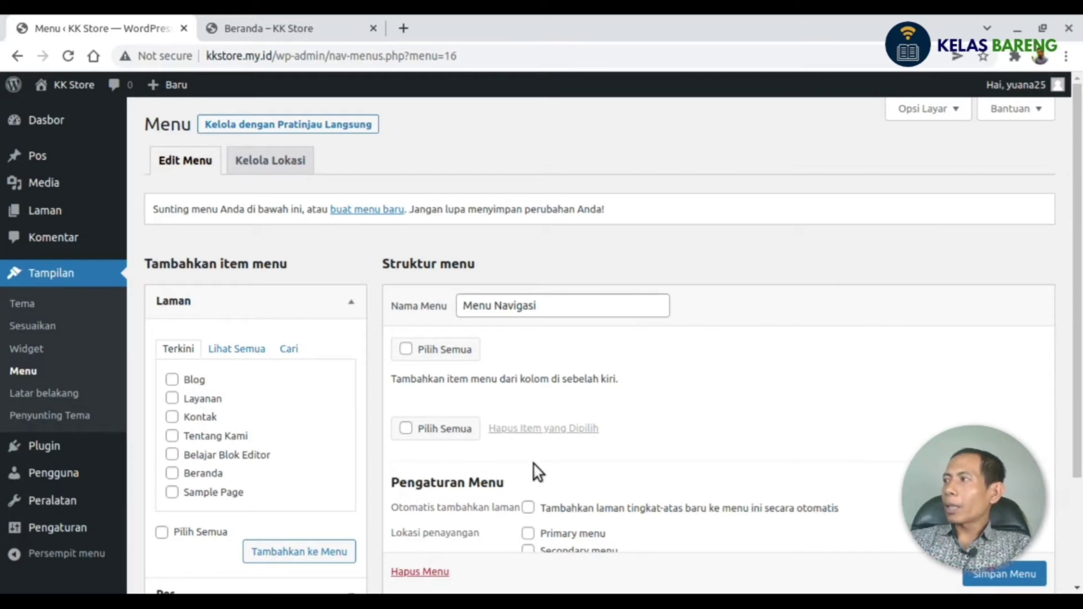
Add the pages Beranda, Blog, Kontak, Layanan and Tentang Kami from the full page list to Menu Navigasi.
scroll(536, 471, down, 1)
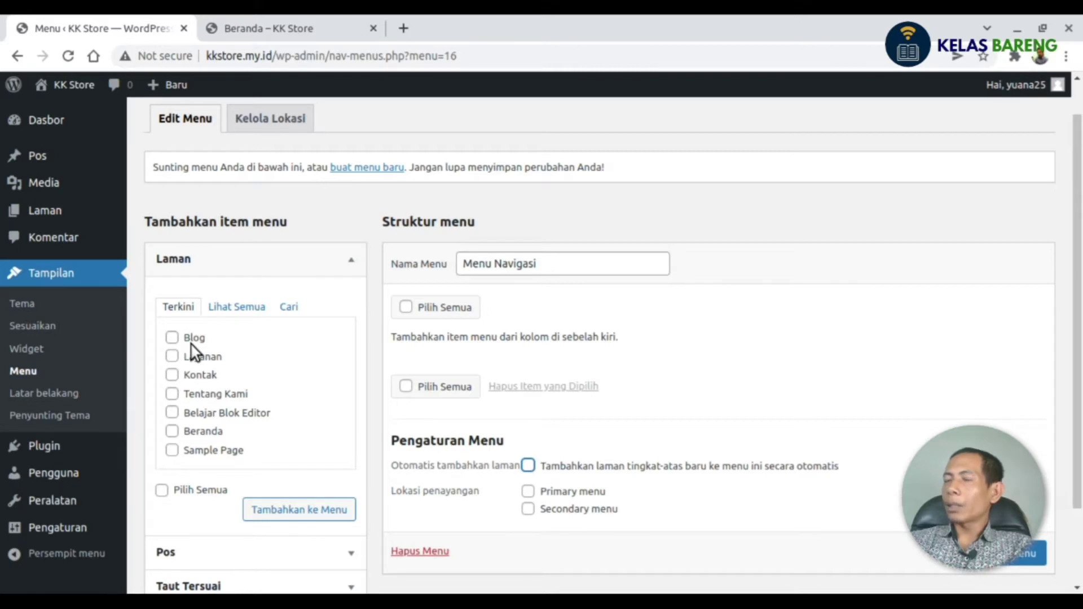
click(237, 310)
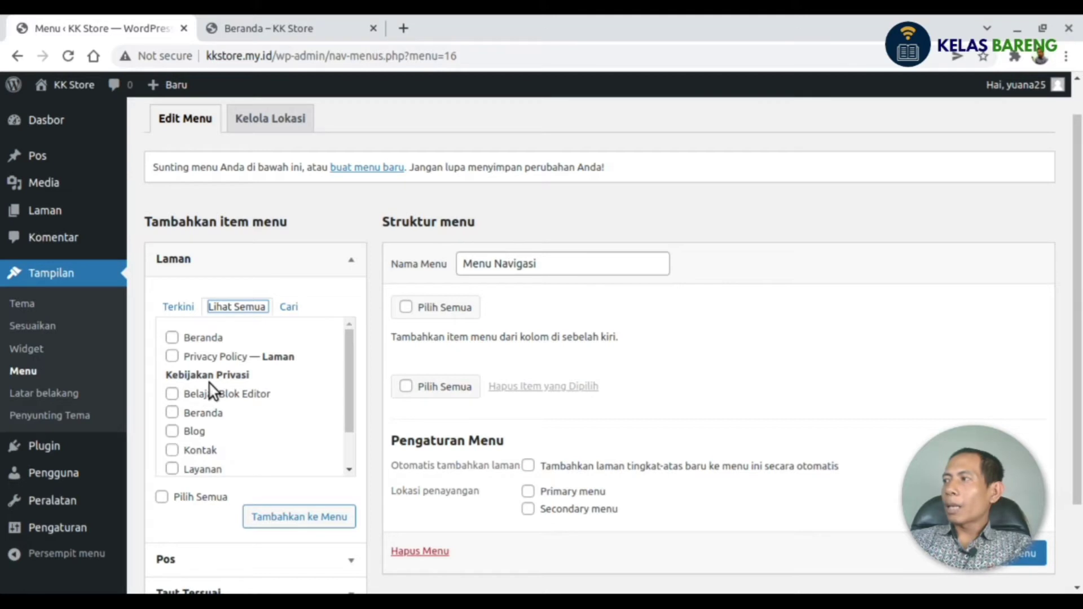
scroll(210, 388, up, 1)
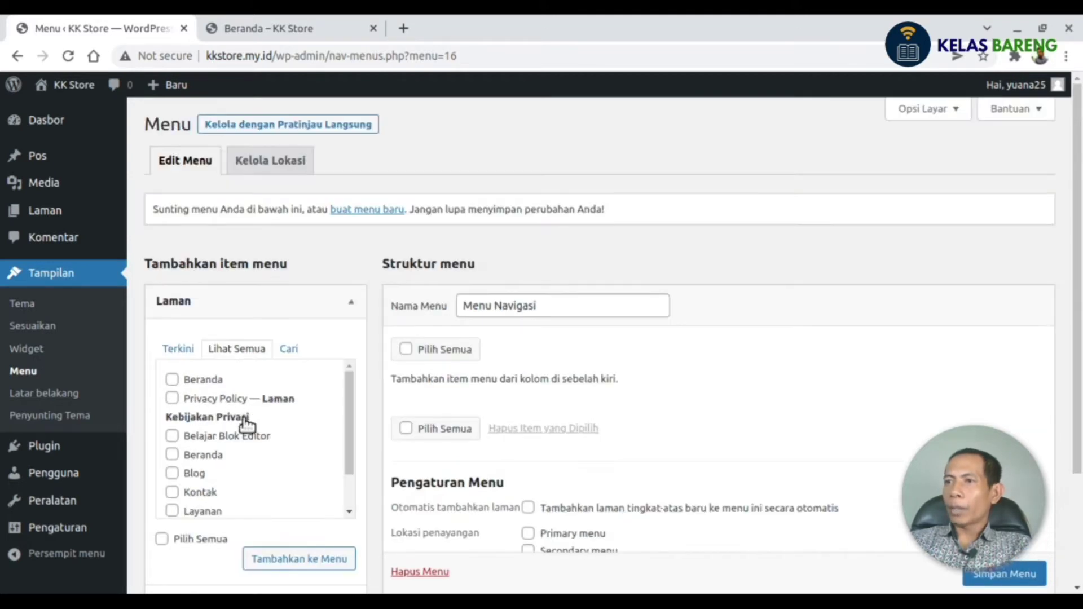
click(172, 455)
click(172, 474)
click(172, 492)
scroll(219, 463, down, 1)
click(172, 469)
scroll(172, 479, down, 1)
click(173, 499)
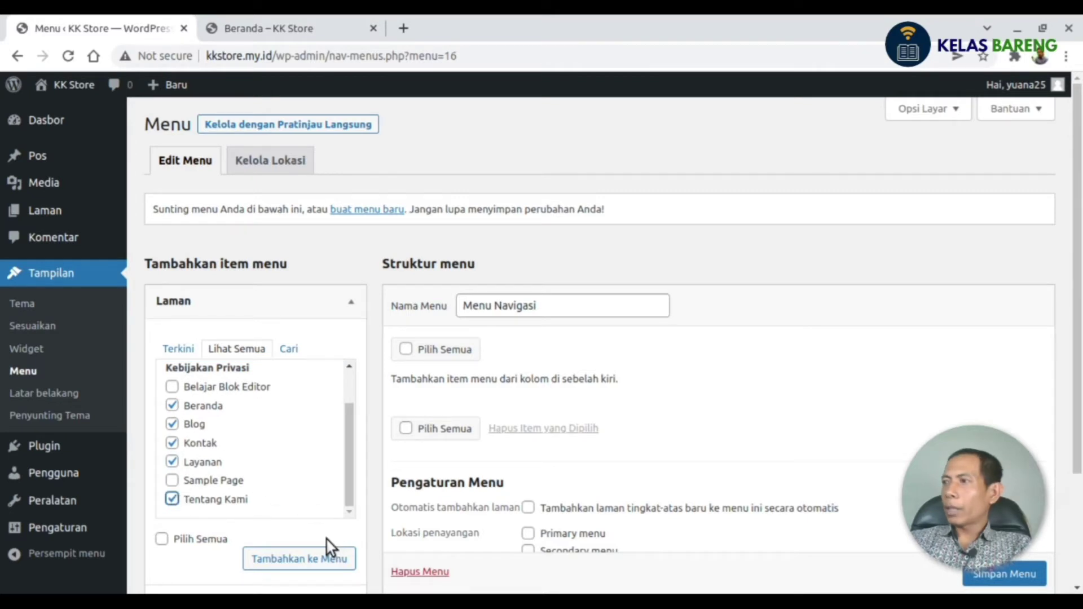
click(307, 560)
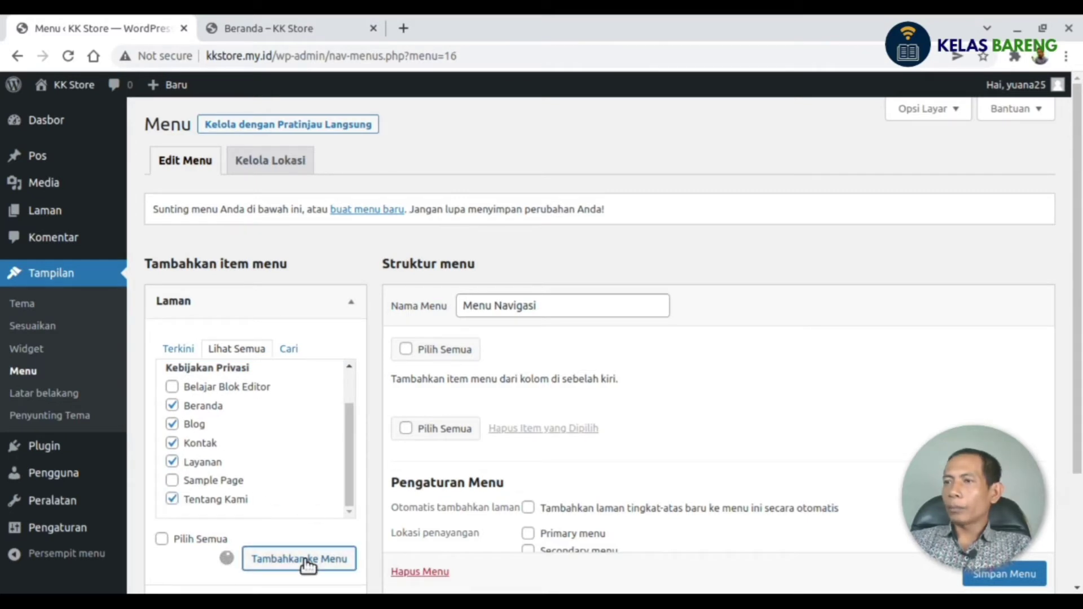
Reorder the menu items as Beranda, Tentang Kami, Layanan, Blog, Kontak.
scroll(496, 390, down, 1)
scroll(496, 391, down, 1)
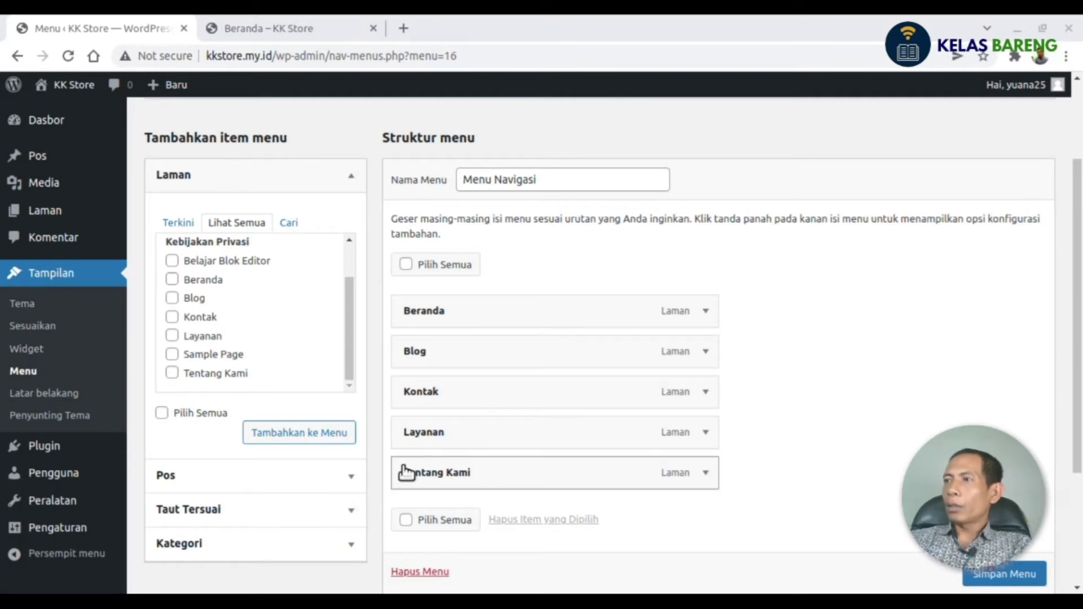
drag(393, 467, 414, 398)
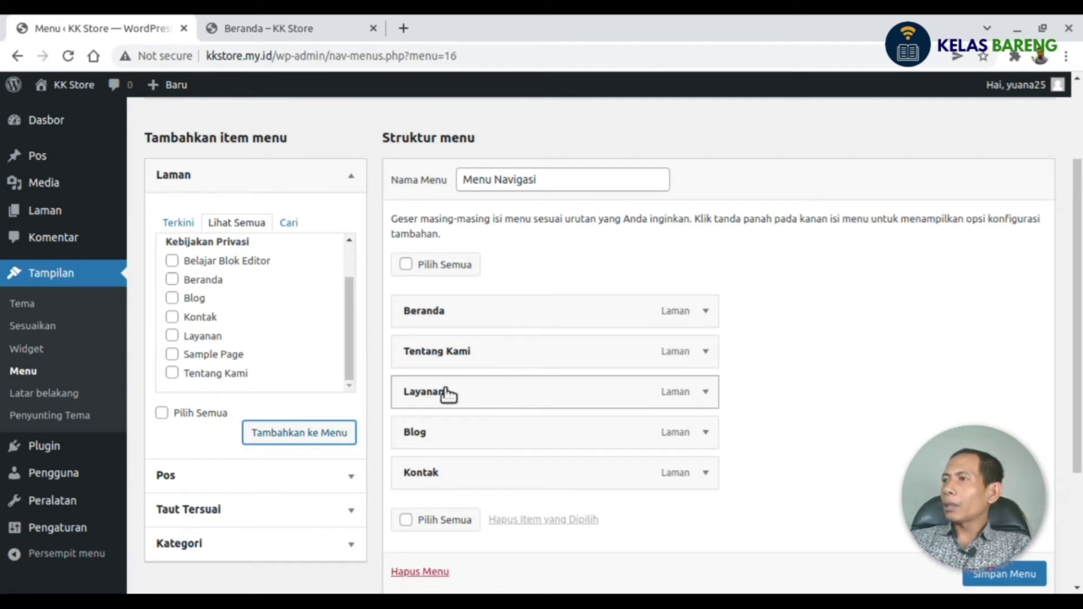
Assign the menu to the Primary menu display location and check the matching header area on the Beranda page.
scroll(474, 399, down, 3)
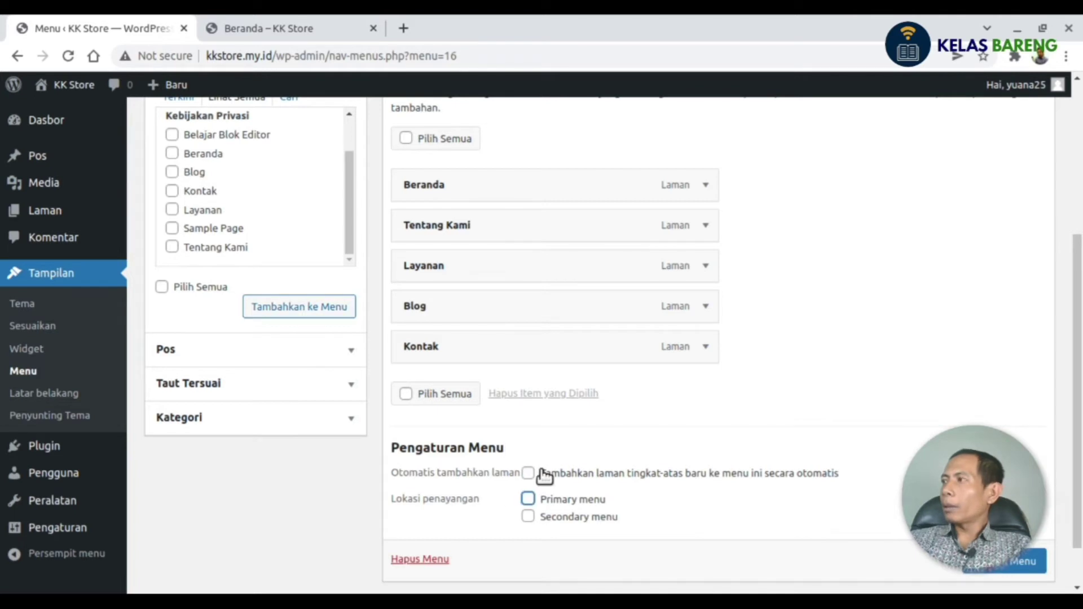
scroll(544, 474, down, 1)
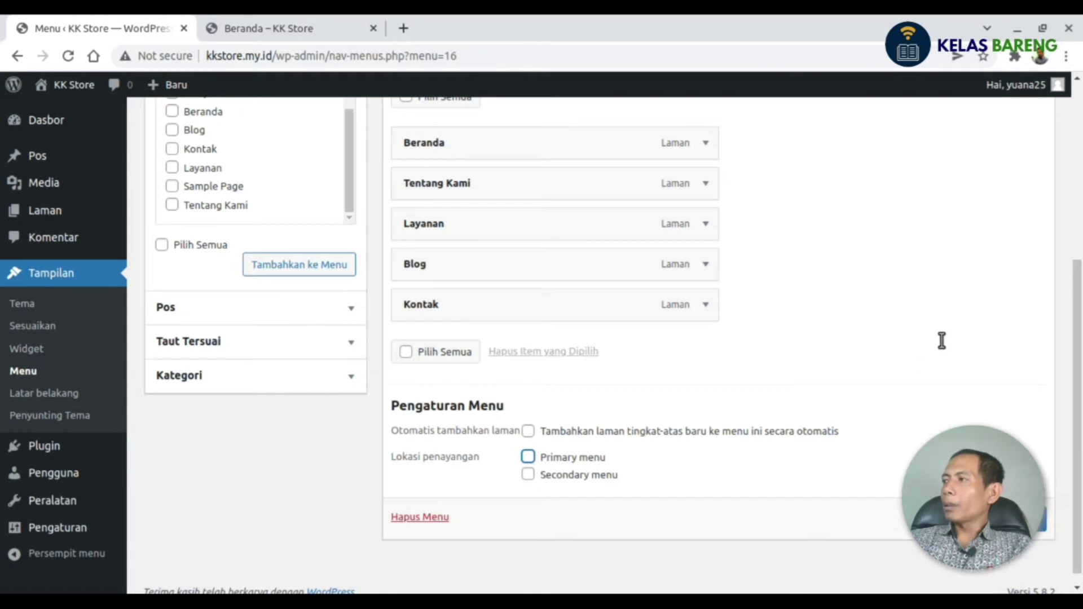
click(529, 458)
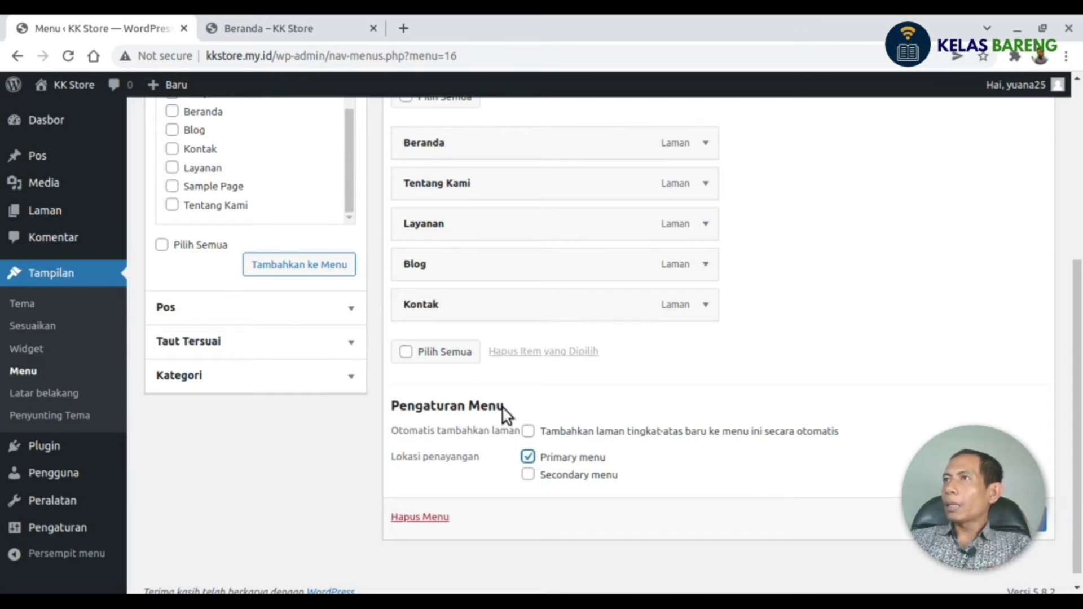
click(253, 29)
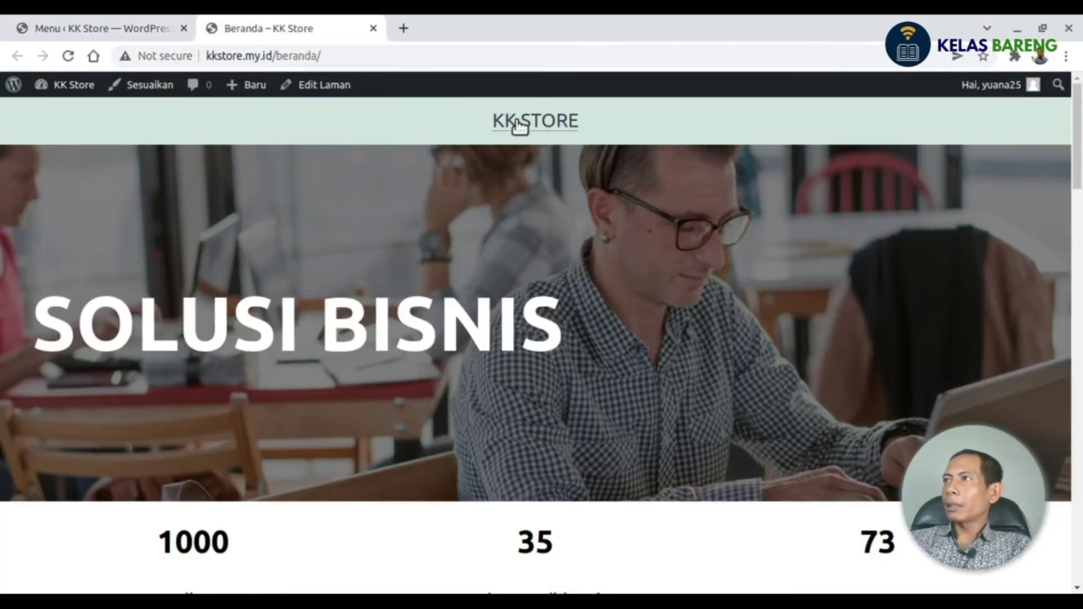
click(129, 28)
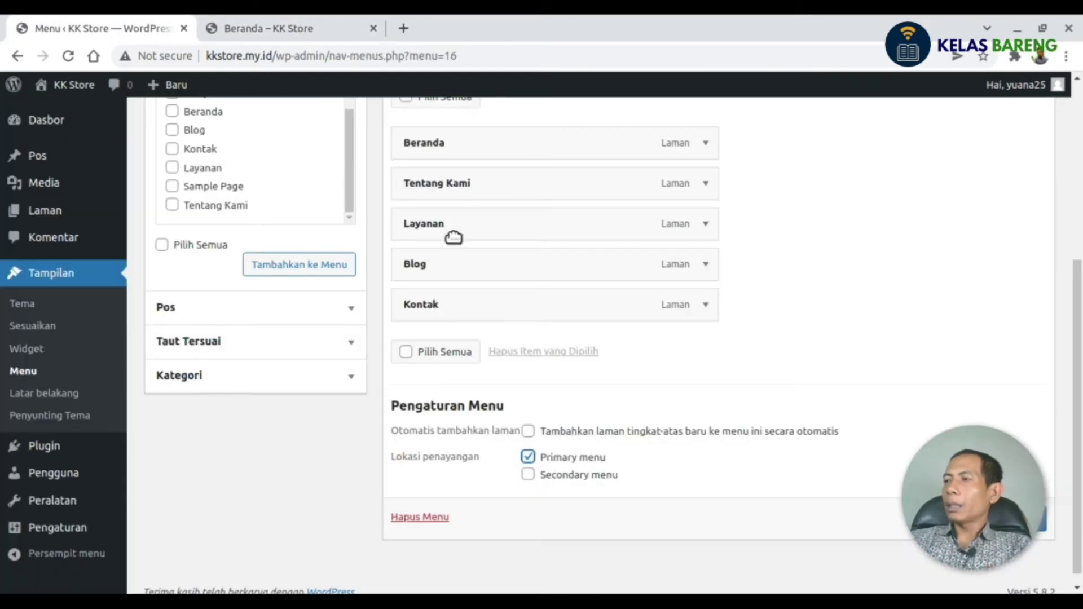
Try the Secondary menu display location, check the footer area of the Beranda page, and deselect that location again.
click(528, 474)
click(277, 27)
scroll(431, 272, down, 4)
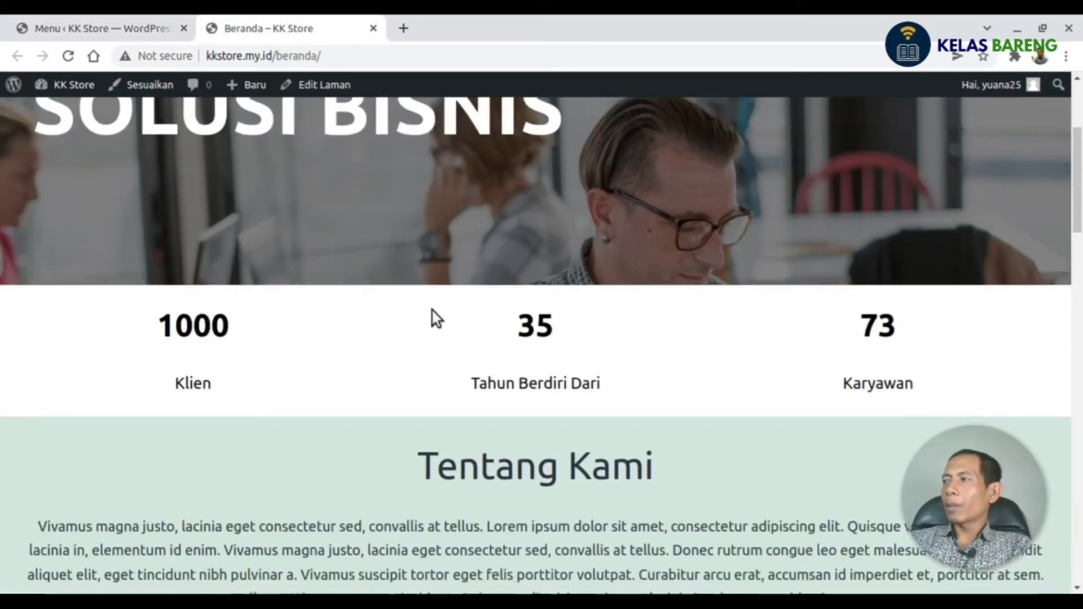
scroll(433, 315, down, 15)
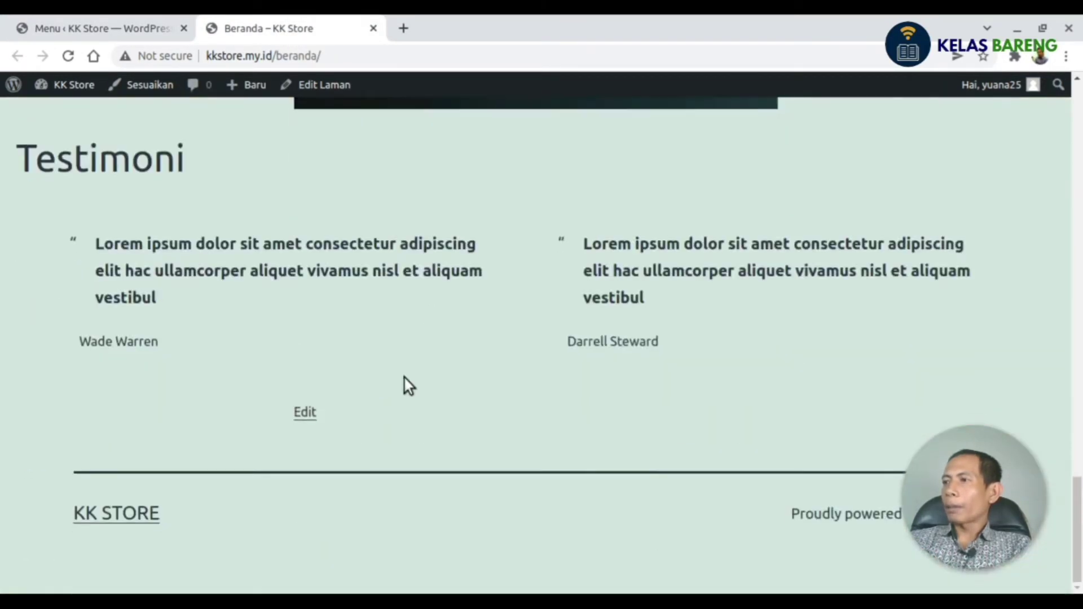
click(89, 28)
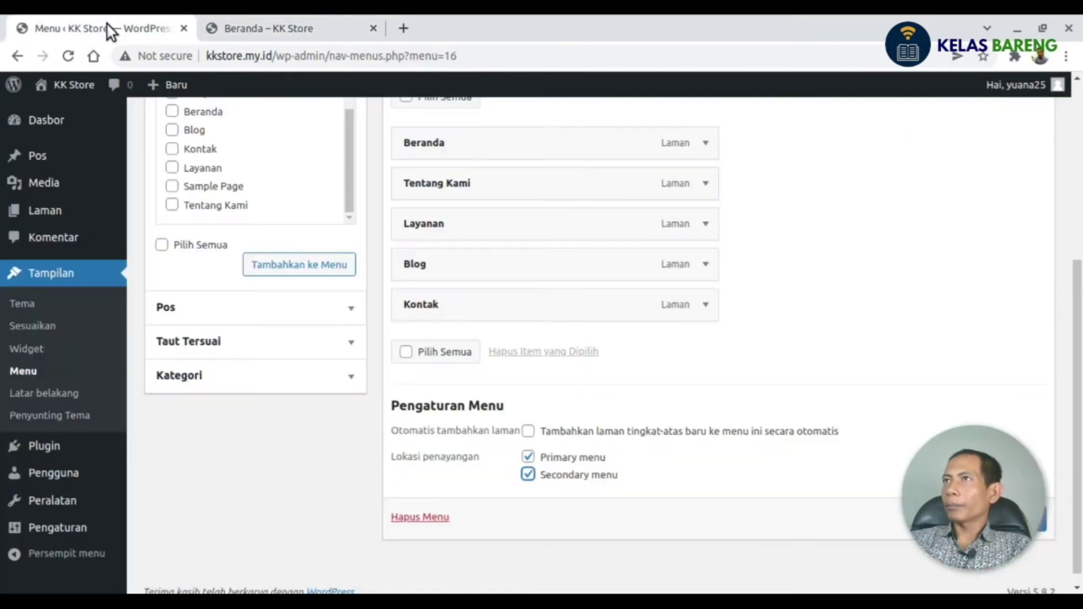
click(528, 475)
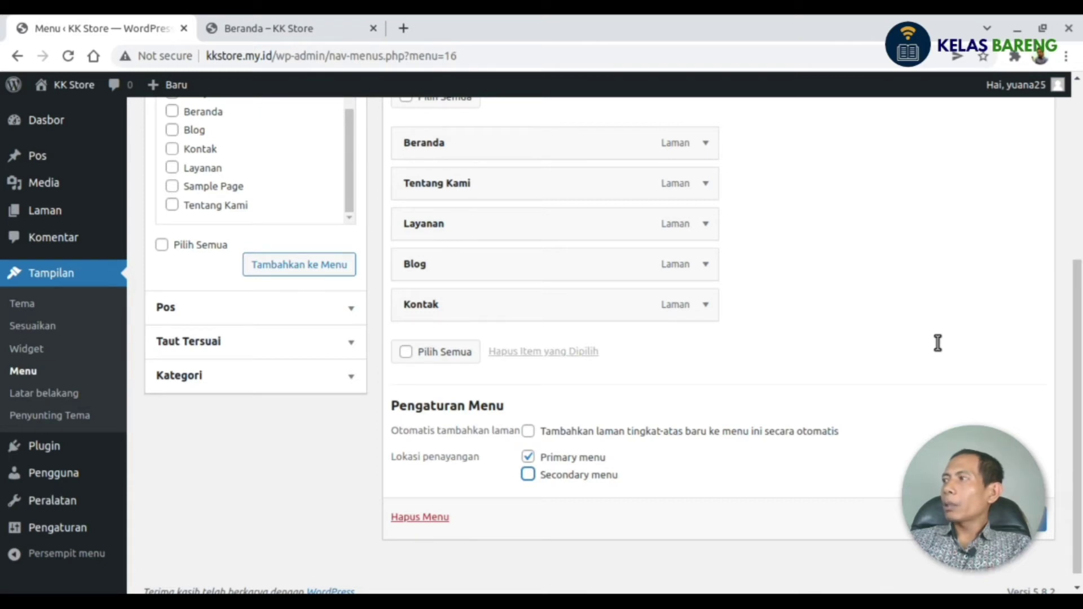
Move the Kontak item directly below Tentang Kami and nest it as a sub item.
scroll(940, 327, up, 1)
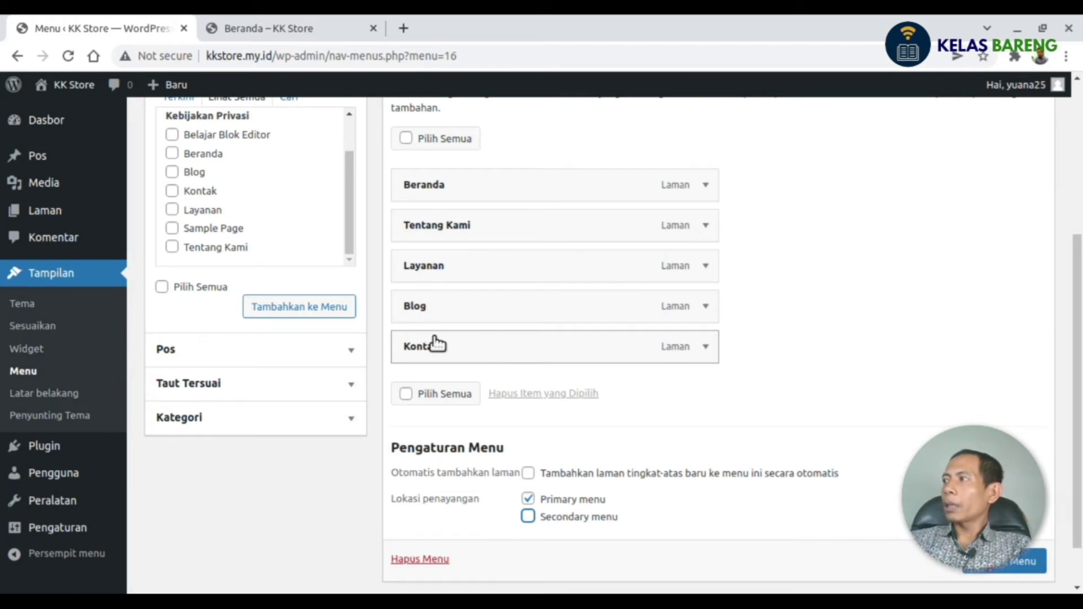
drag(404, 341, 433, 252)
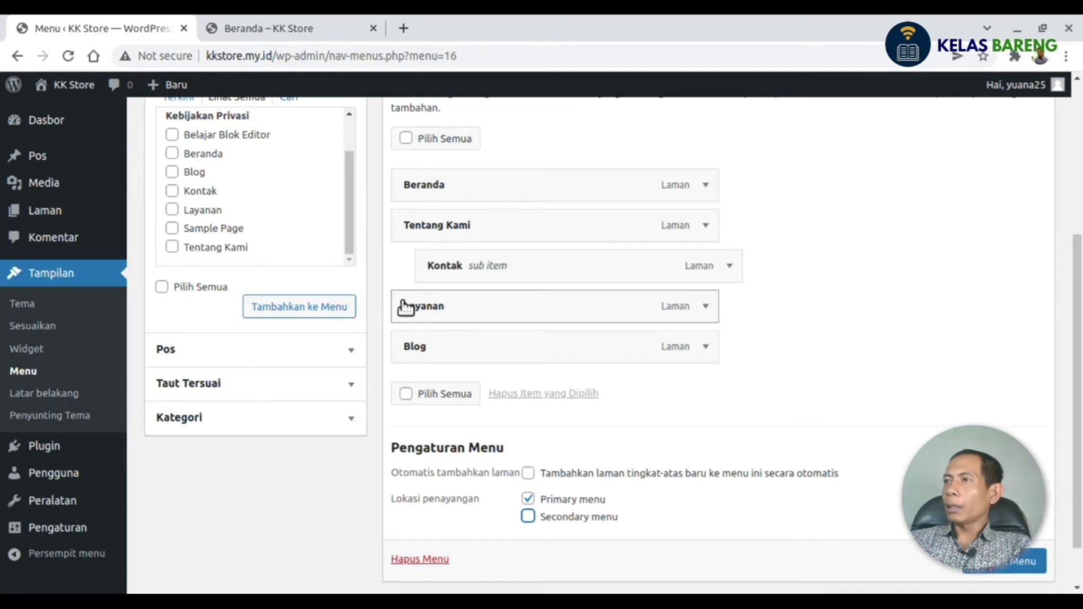
Nest Layanan as a sub item of Tentang Kami, and indent it one level further beneath Kontak.
drag(399, 303, 440, 307)
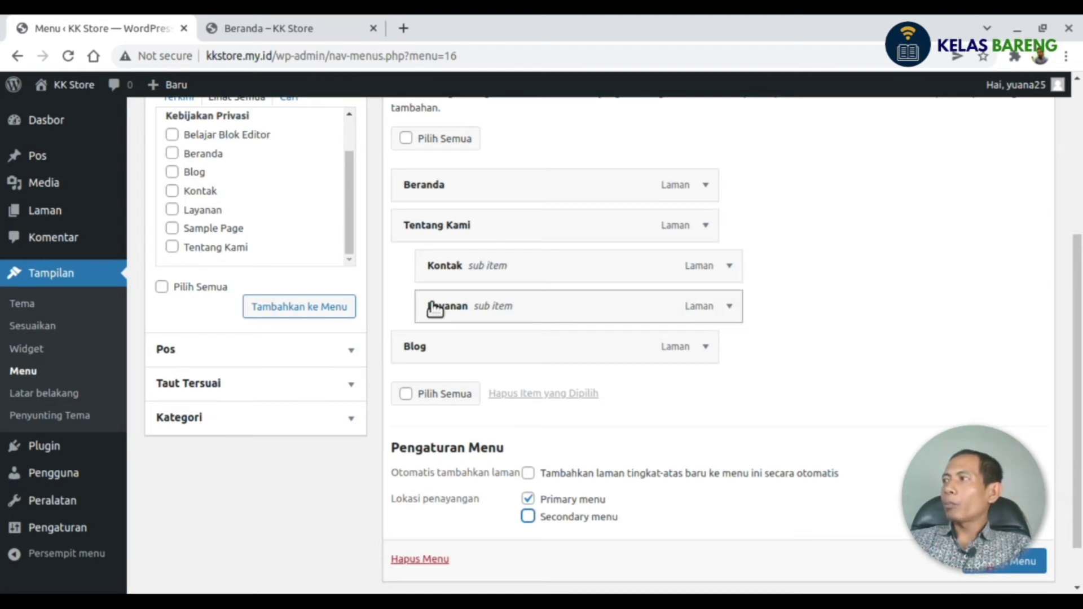
drag(422, 298, 455, 303)
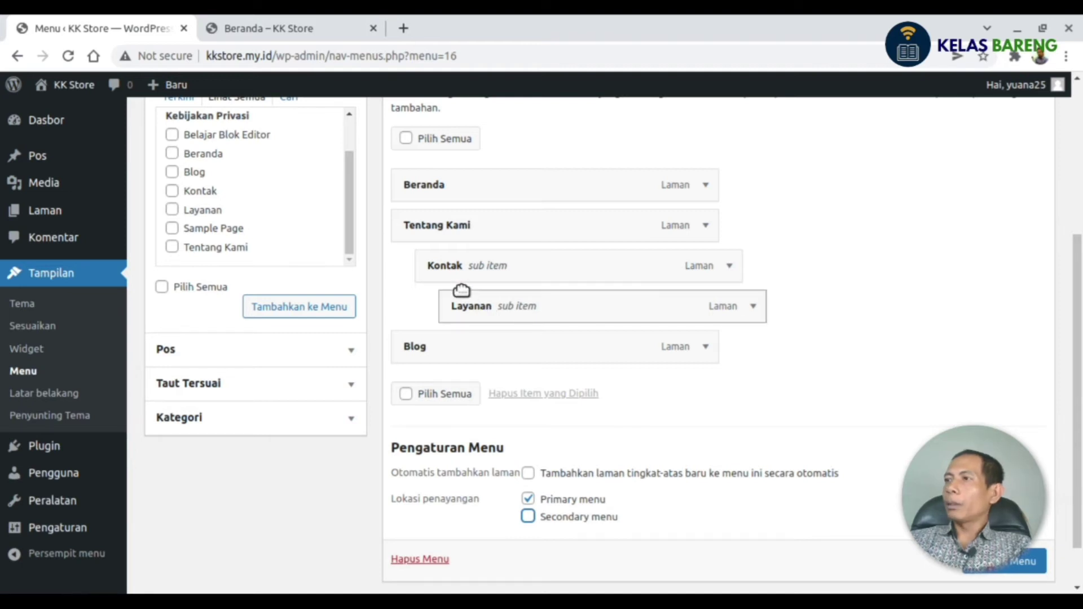
Return Layanan and Kontak to the top level, ordering the menu as Beranda, Tentang Kami, Blog, Kontak, Layanan.
drag(454, 297, 415, 354)
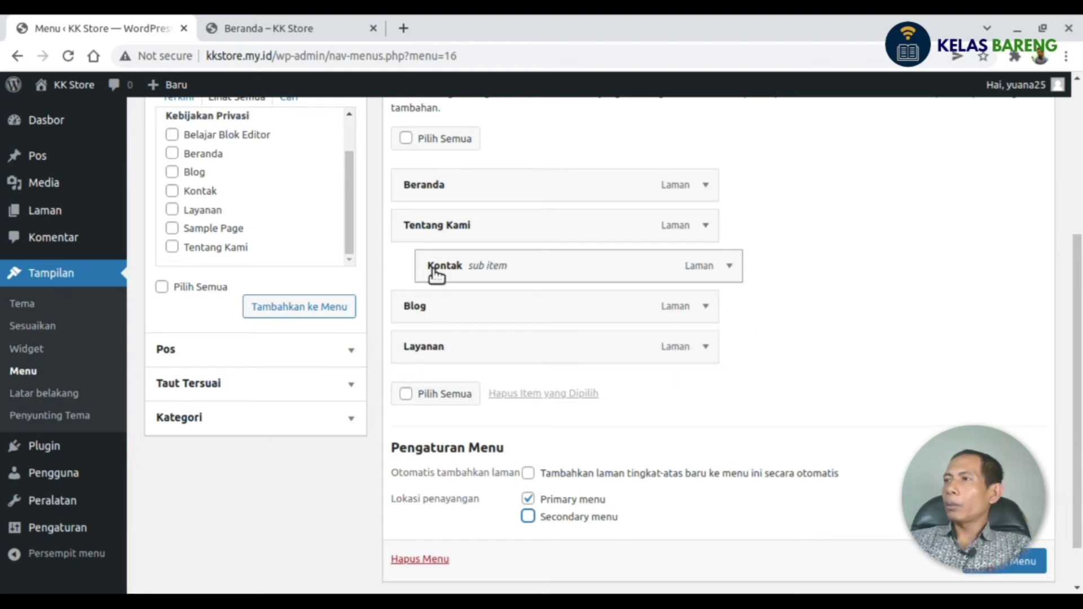
drag(423, 255, 426, 296)
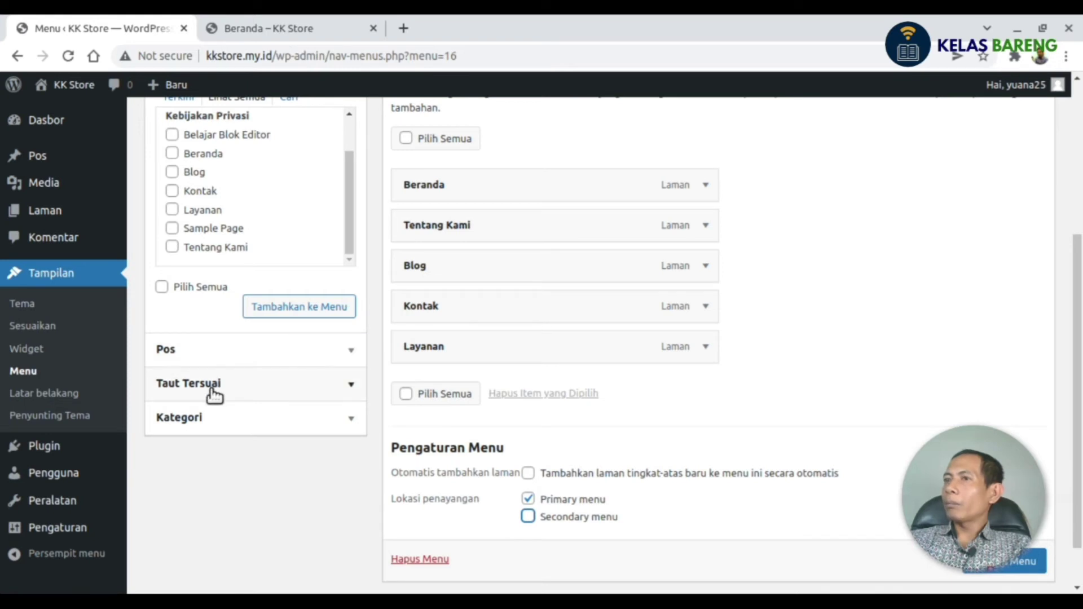
Add the categories Analisa, Bisnis, Design, E-Commerce, Marketing and SEO to the menu.
click(195, 424)
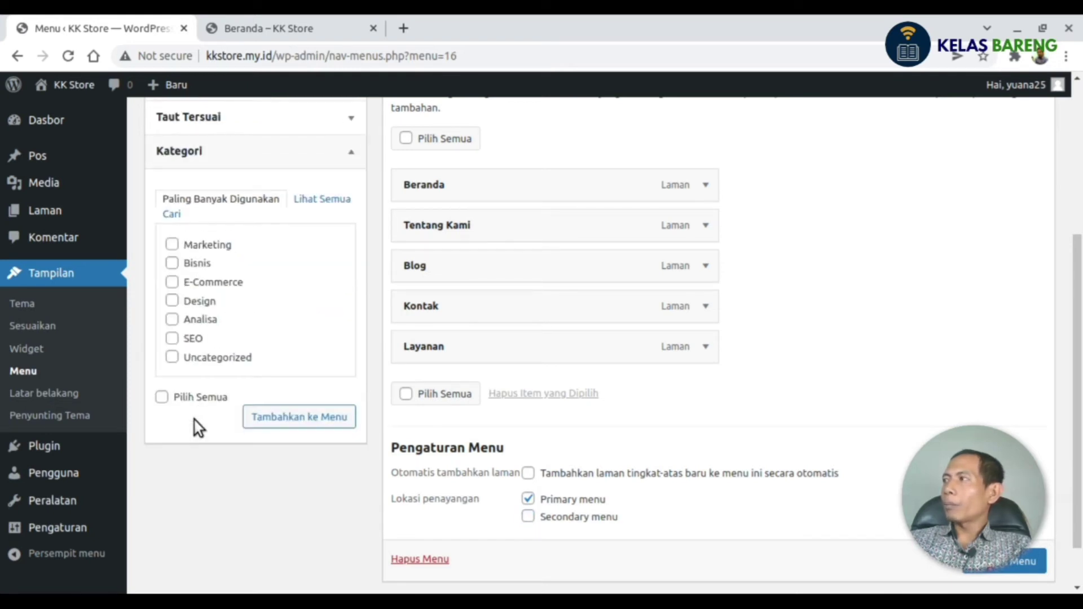
click(316, 205)
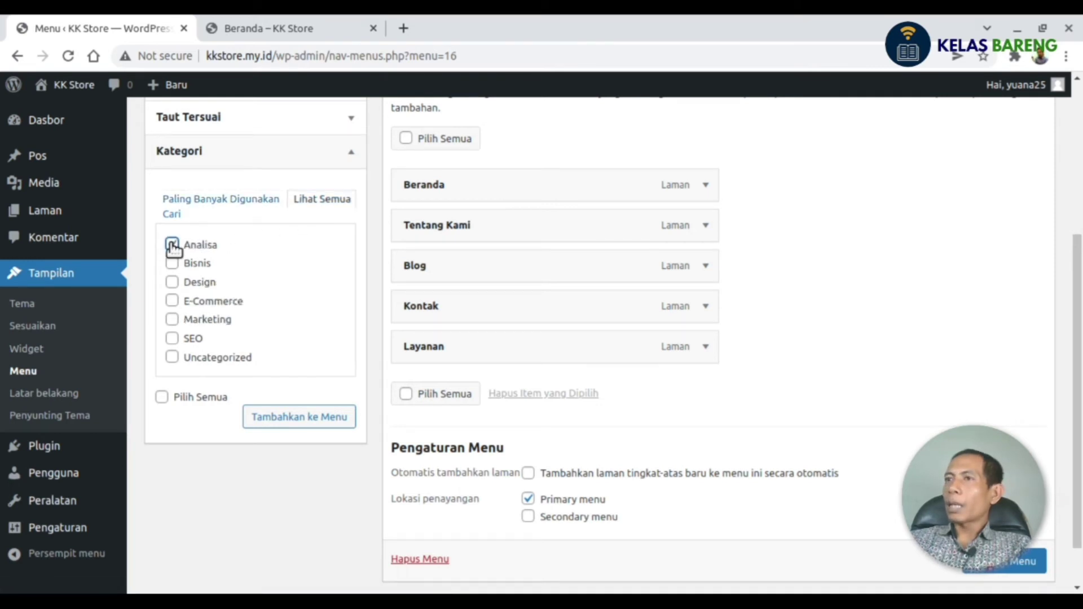
click(172, 263)
click(172, 282)
click(172, 300)
click(172, 319)
click(172, 339)
click(296, 419)
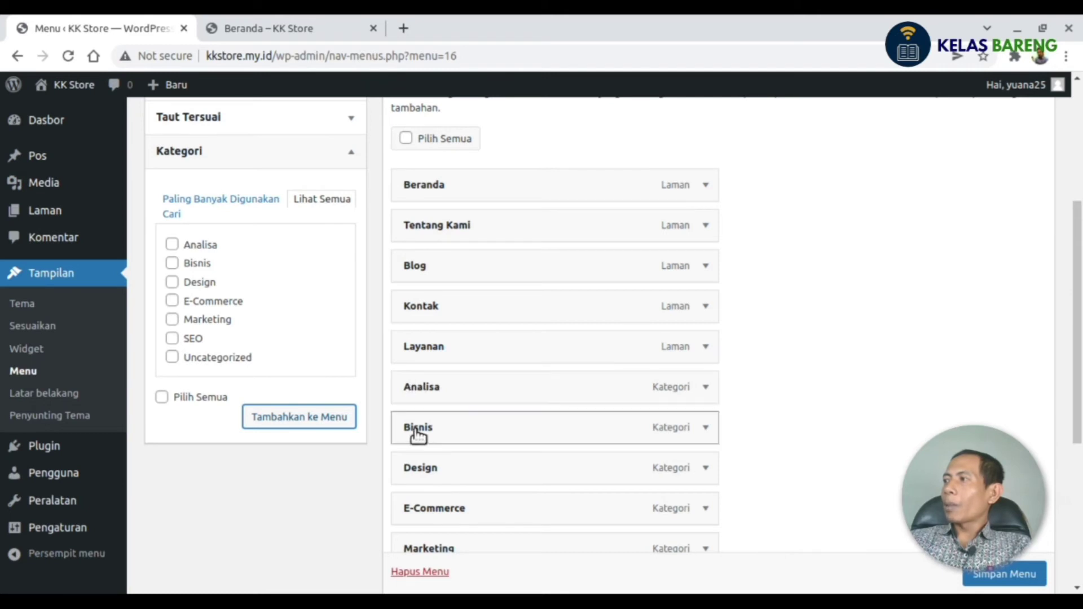
Move the categories Analisa, Bisnis, Design, E-Commerce, Marketing and SEO beneath Blog as its sub items.
drag(411, 391, 442, 303)
scroll(395, 409, down, 1)
drag(398, 374, 426, 289)
drag(398, 418, 427, 340)
drag(403, 462, 442, 379)
scroll(414, 454, down, 2)
drag(390, 423, 425, 340)
drag(399, 456, 424, 370)
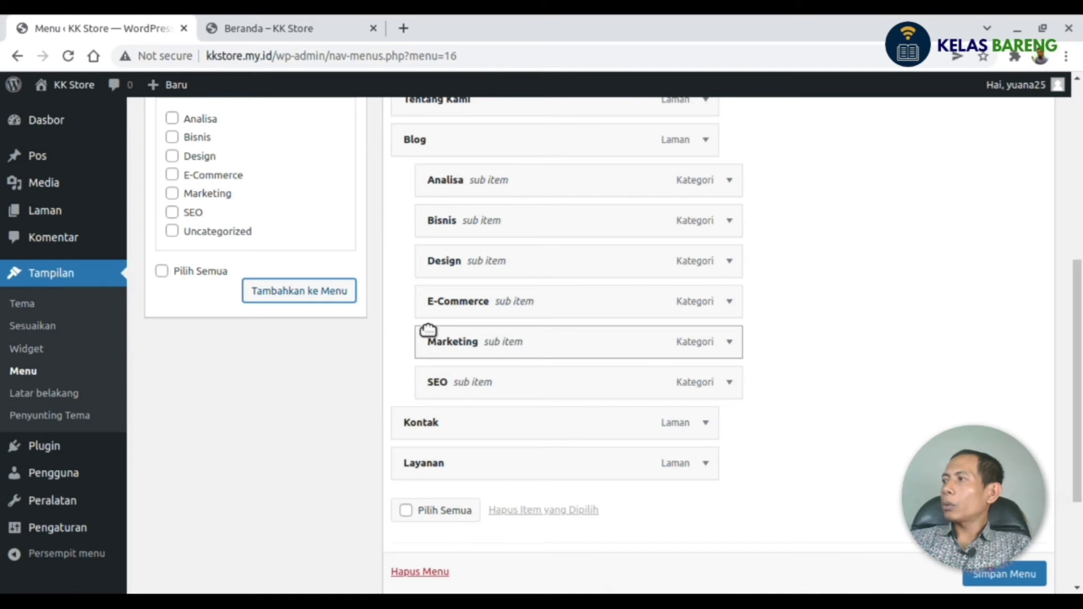
Add a custom link with the text Chanel Youtube and the copied channel URL to the menu.
scroll(217, 290, up, 5)
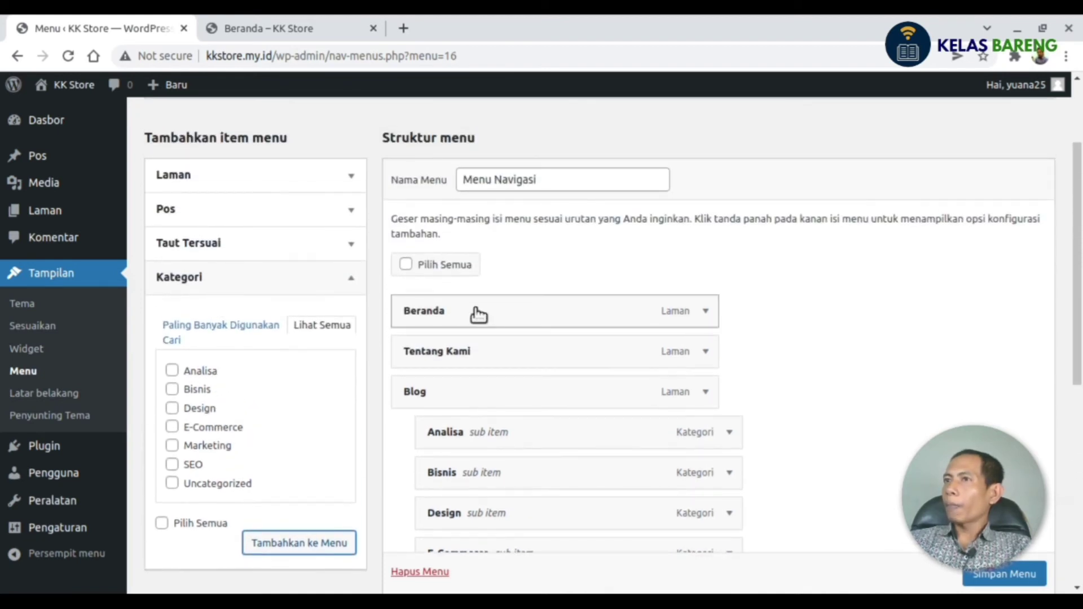
click(206, 240)
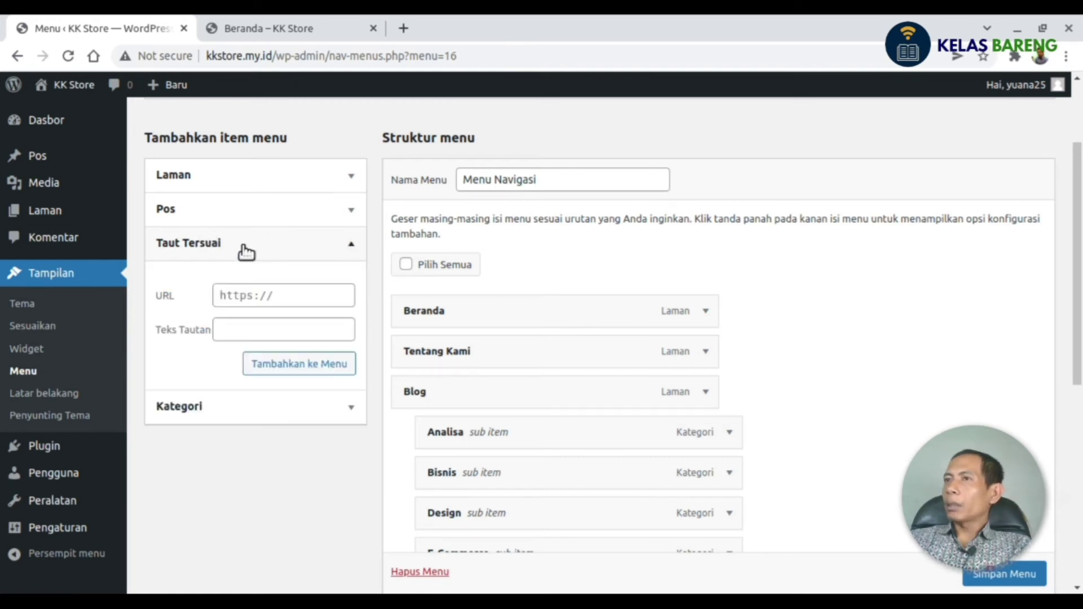
click(277, 293)
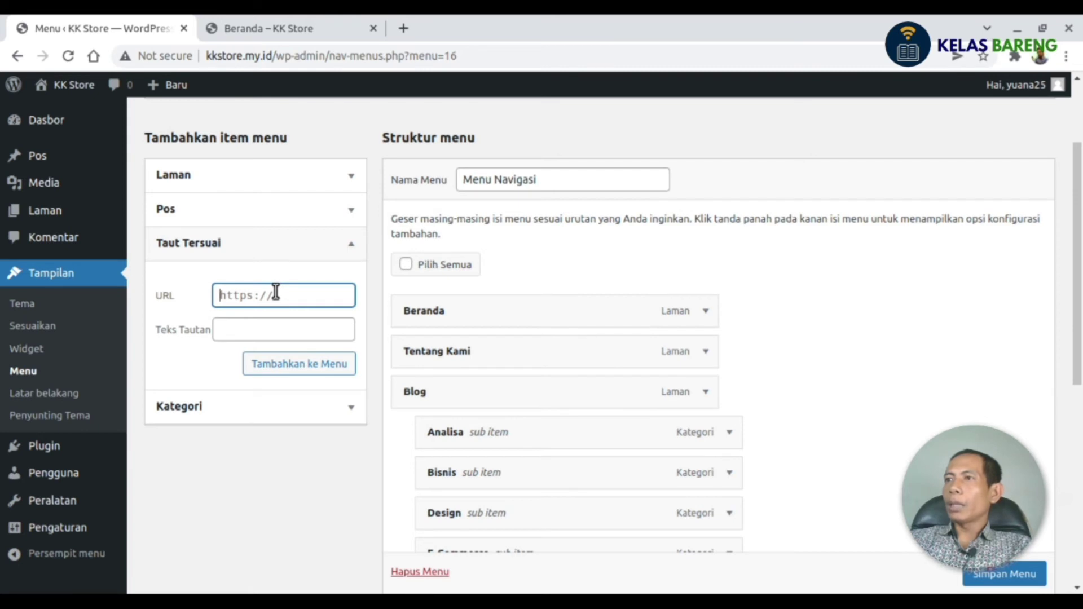
click(257, 333)
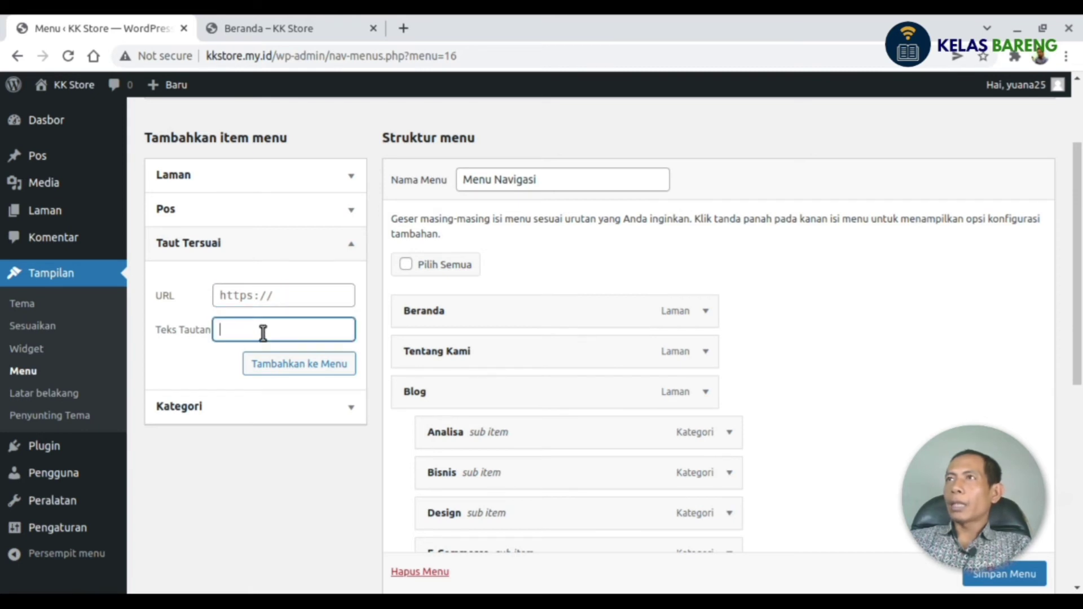
text(Chanel)
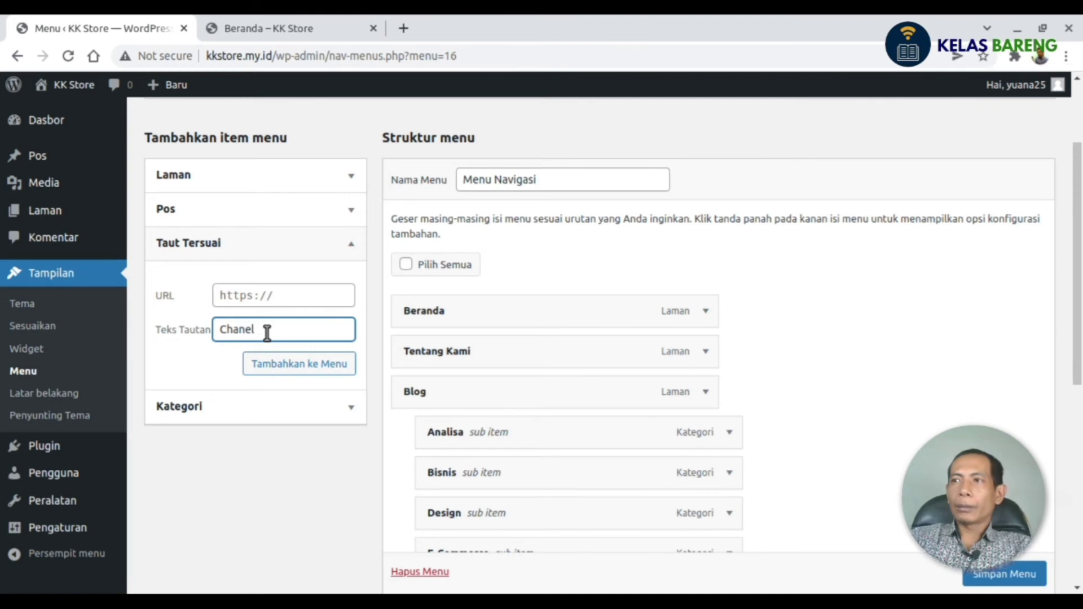
text( You)
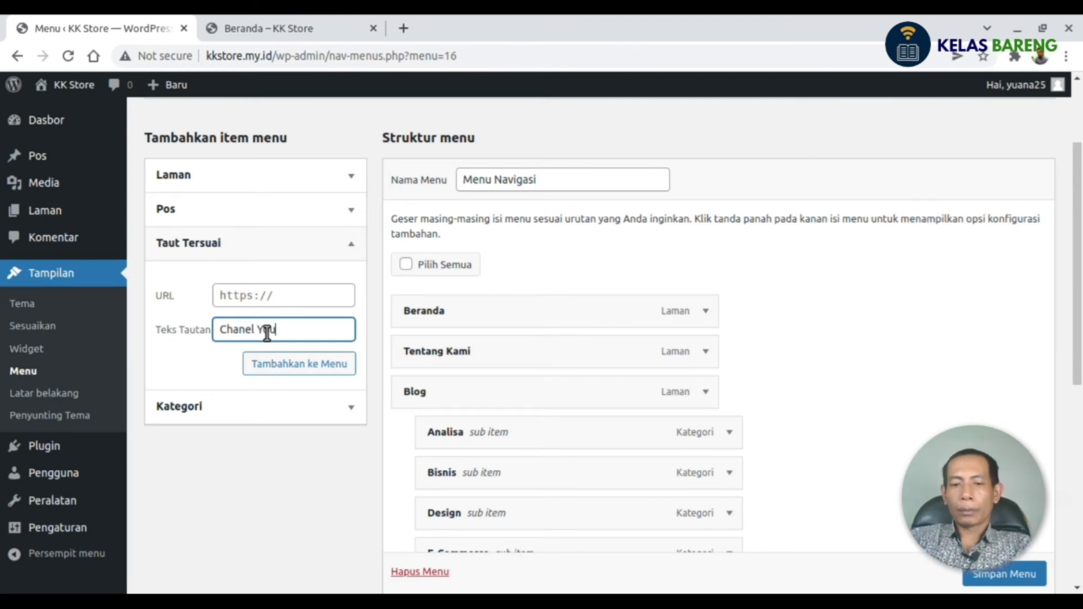
text(tube)
click(232, 295)
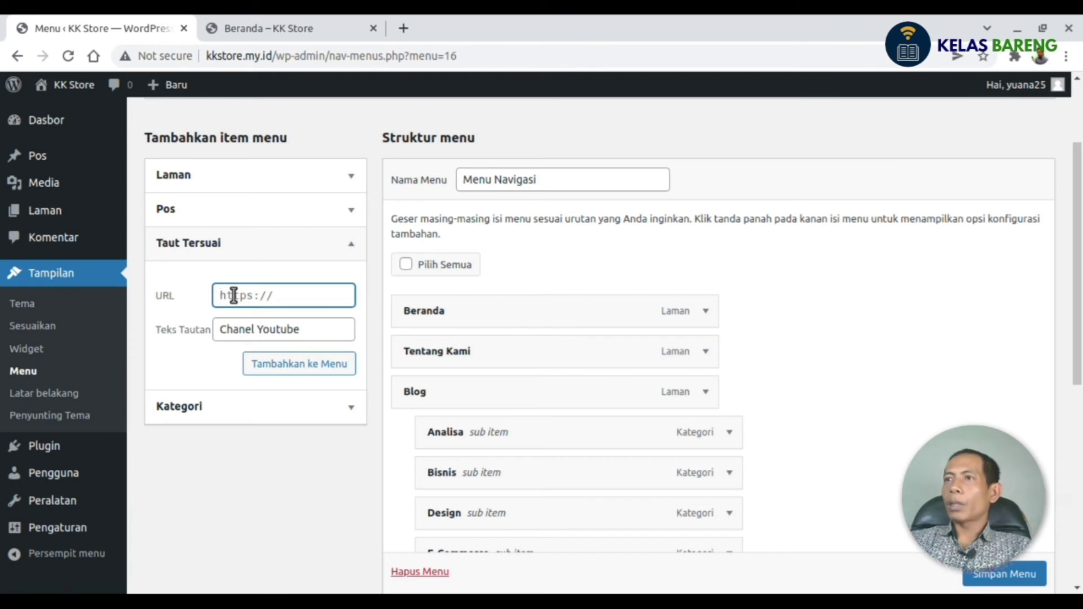
key(ctrl+v)
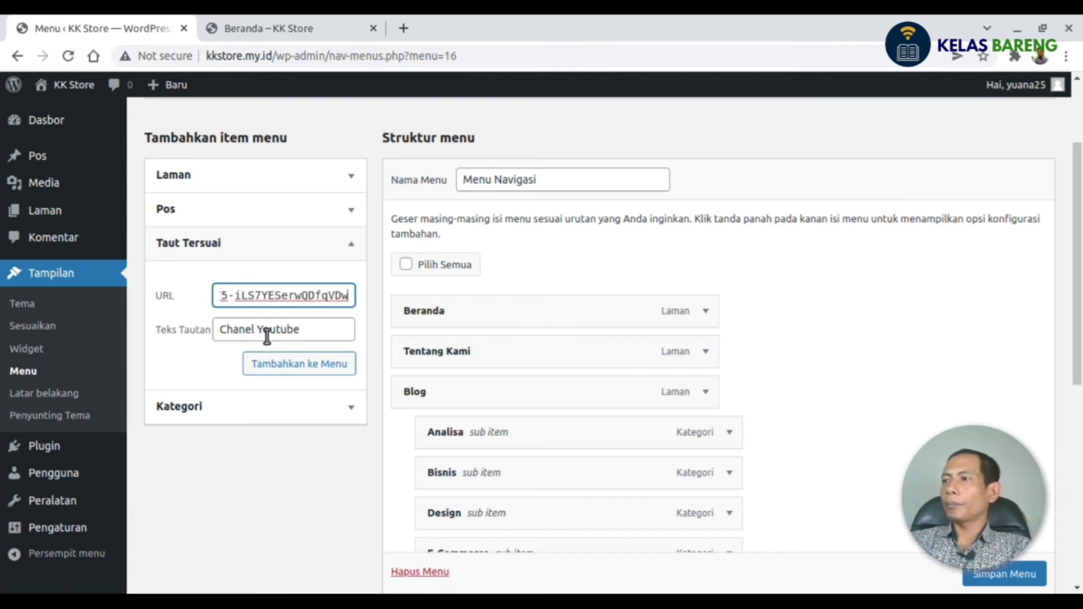
click(284, 365)
Review the complete menu structure and save the menu.
scroll(376, 380, down, 7)
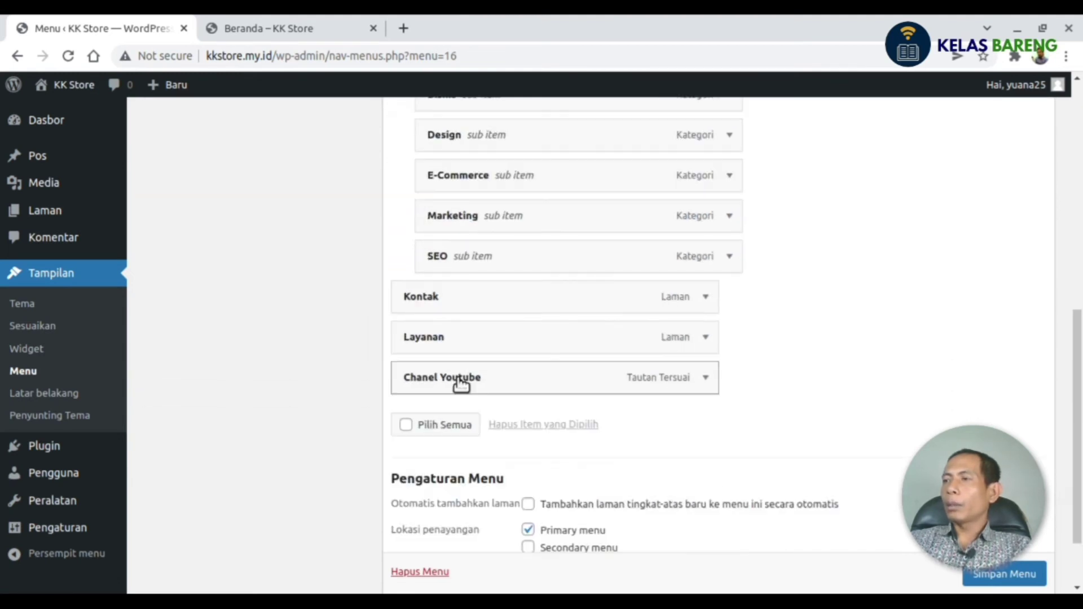
scroll(380, 384, up, 4)
scroll(377, 382, down, 7)
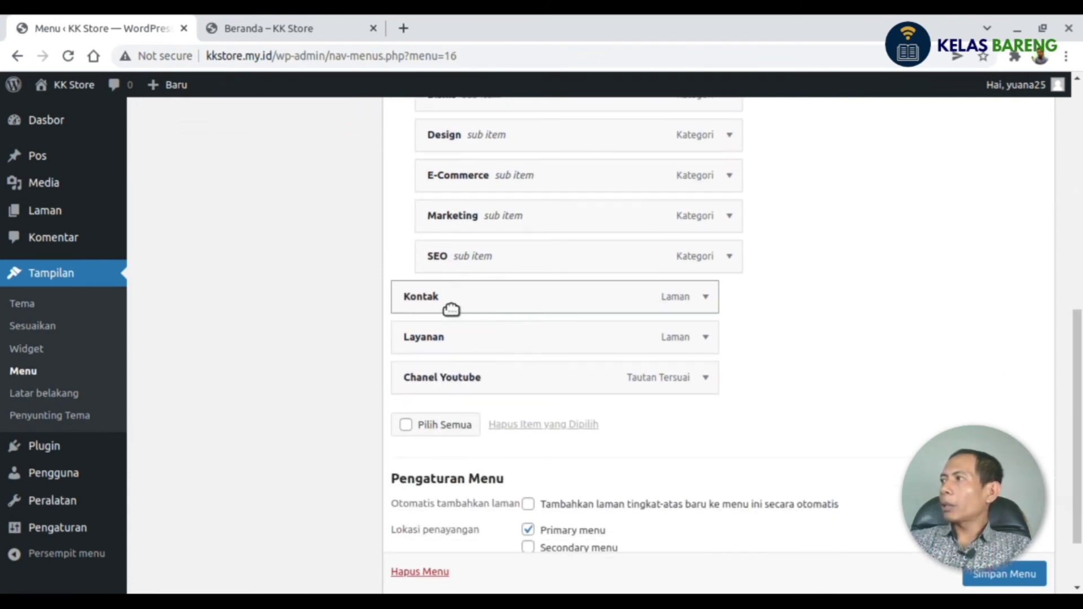
scroll(689, 380, down, 1)
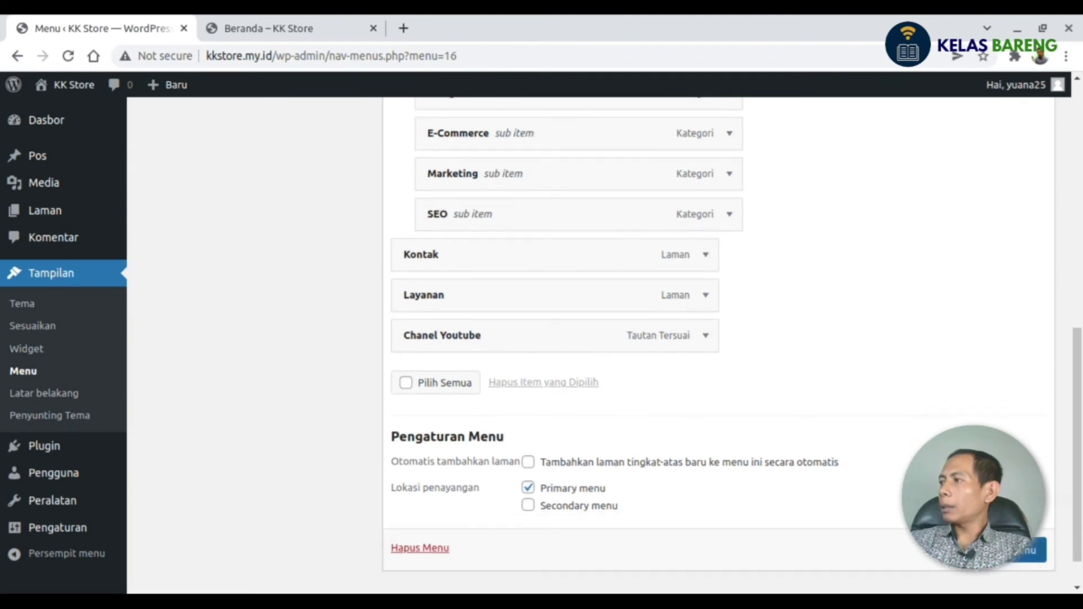
click(1004, 528)
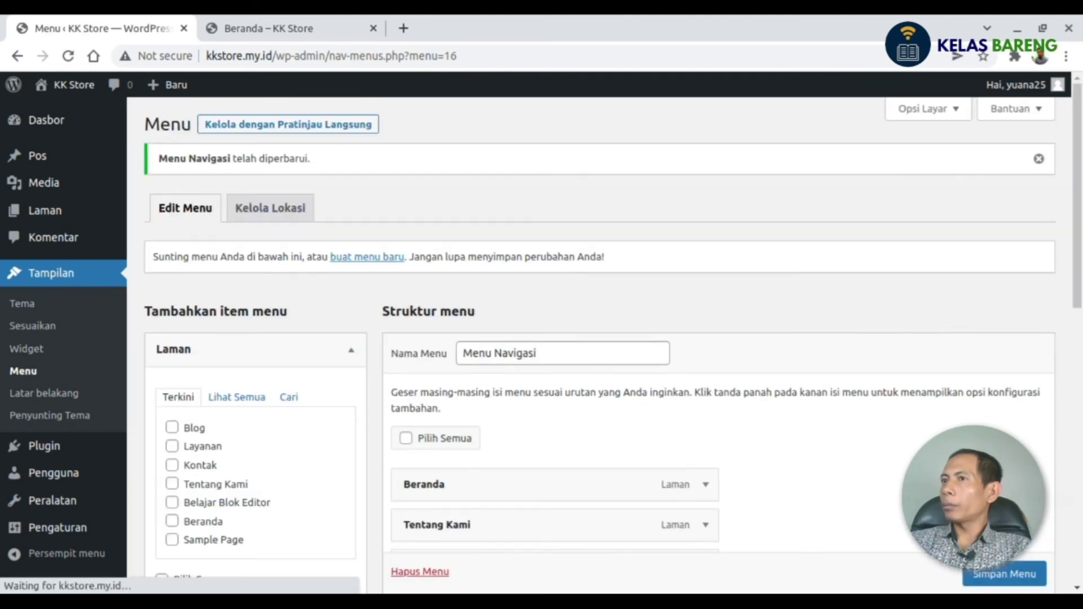
Reload the Beranda page on the site and examine the header navigation and the Blog submenu.
click(273, 27)
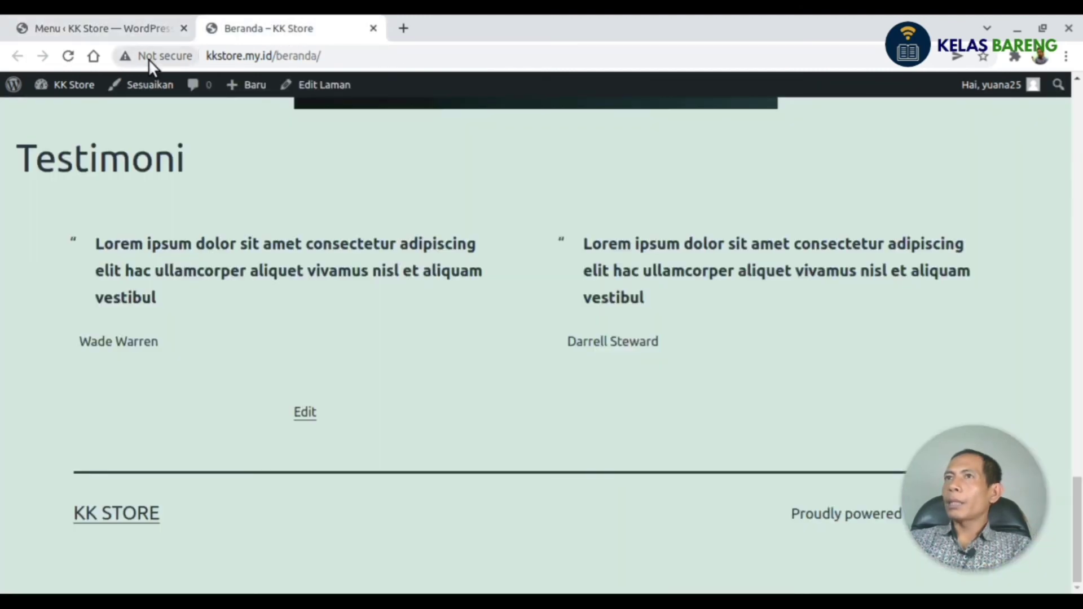
click(69, 56)
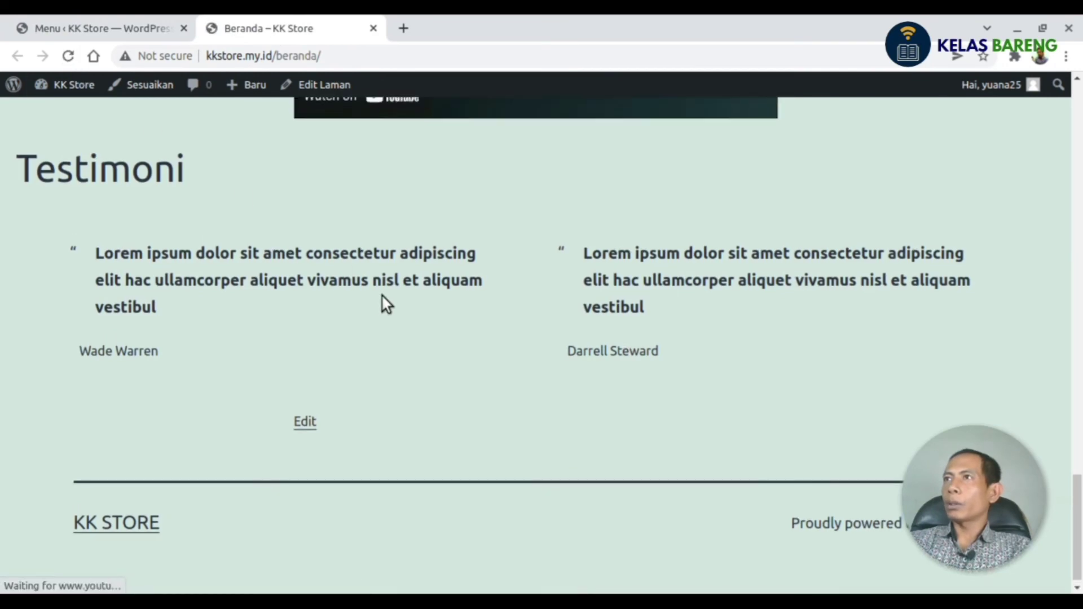
key(Home)
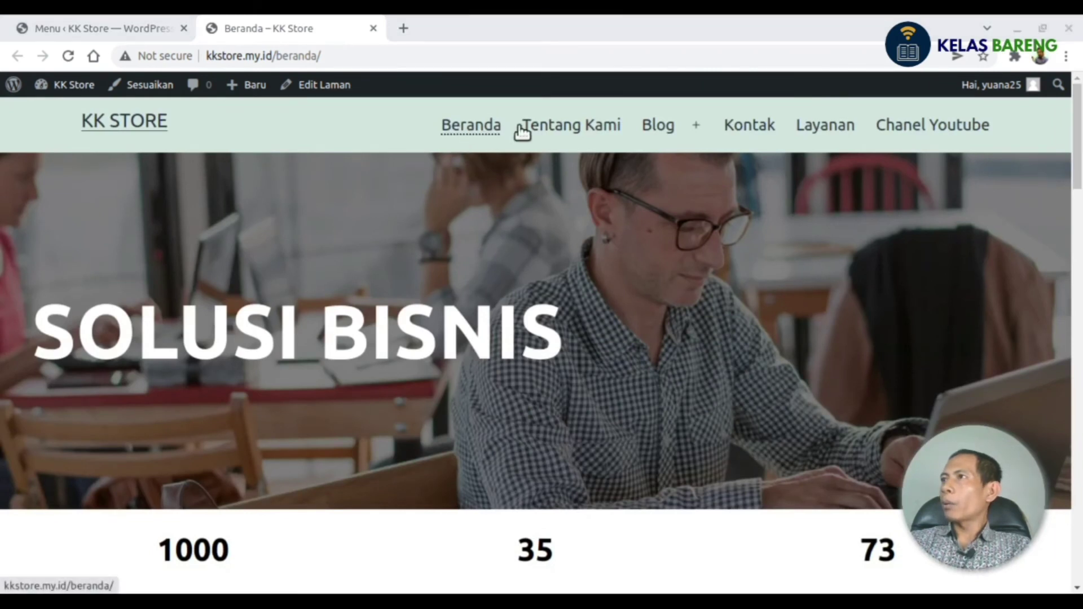
mouse_move(656, 132)
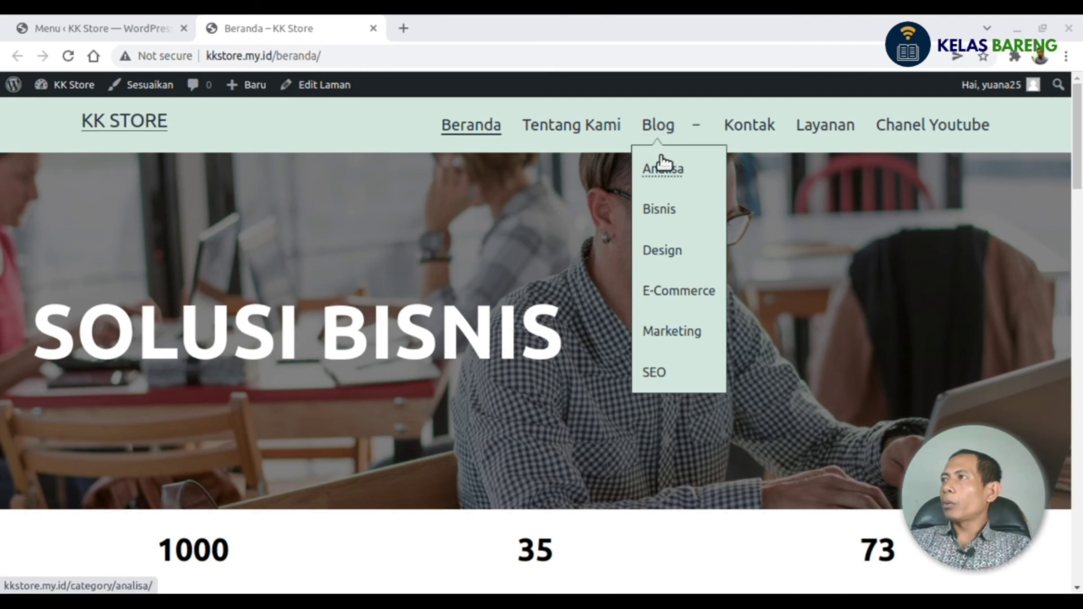
click(677, 252)
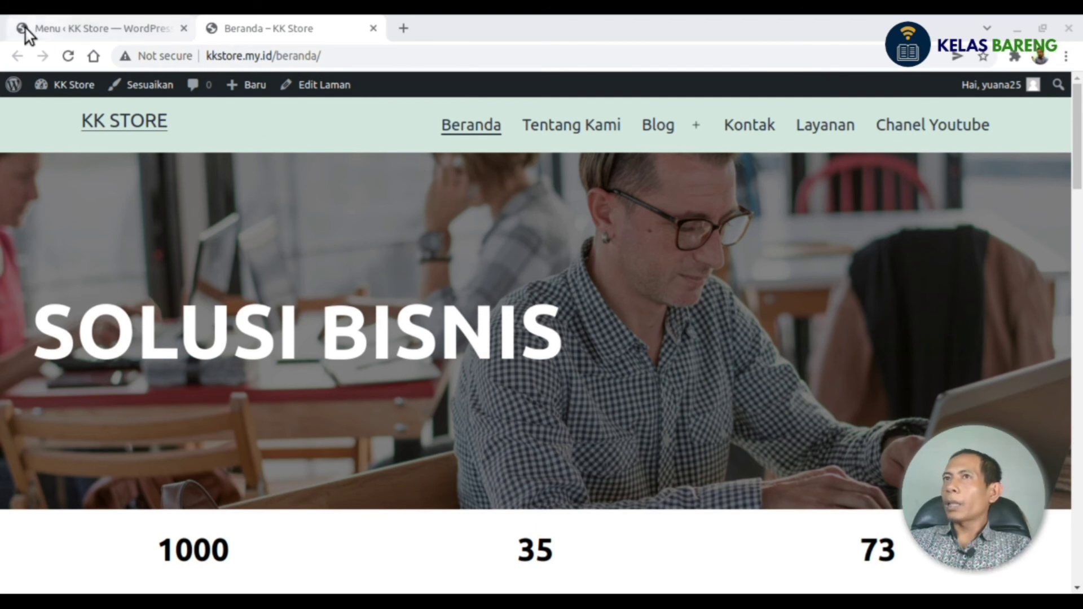
Set the homepage display in the reading settings to a static page, choose Beranda as the homepage, and save.
click(57, 27)
scroll(50, 511, down, 1)
click(179, 462)
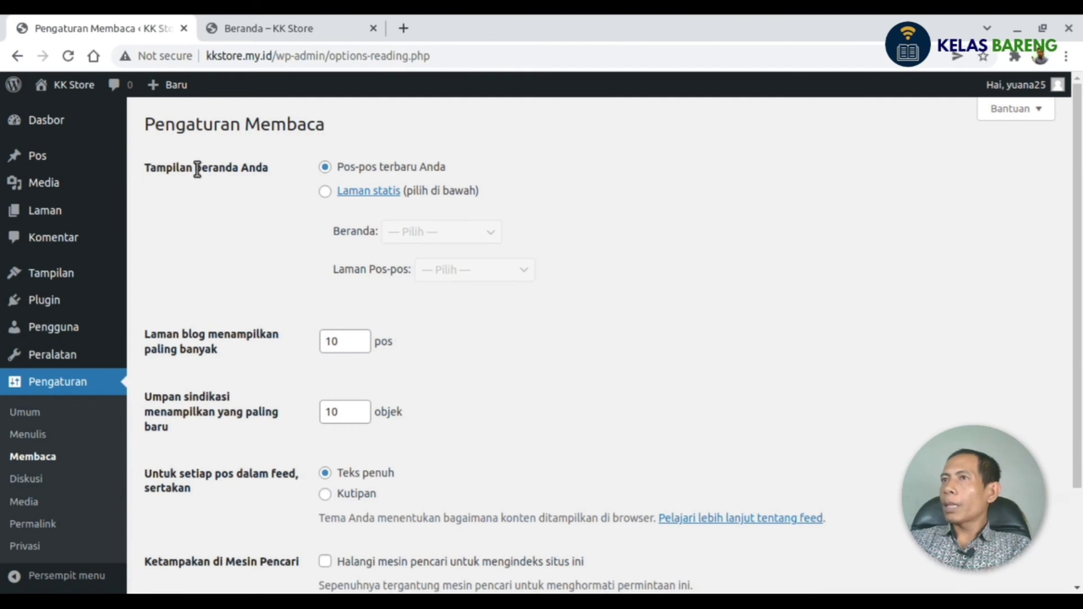
click(325, 192)
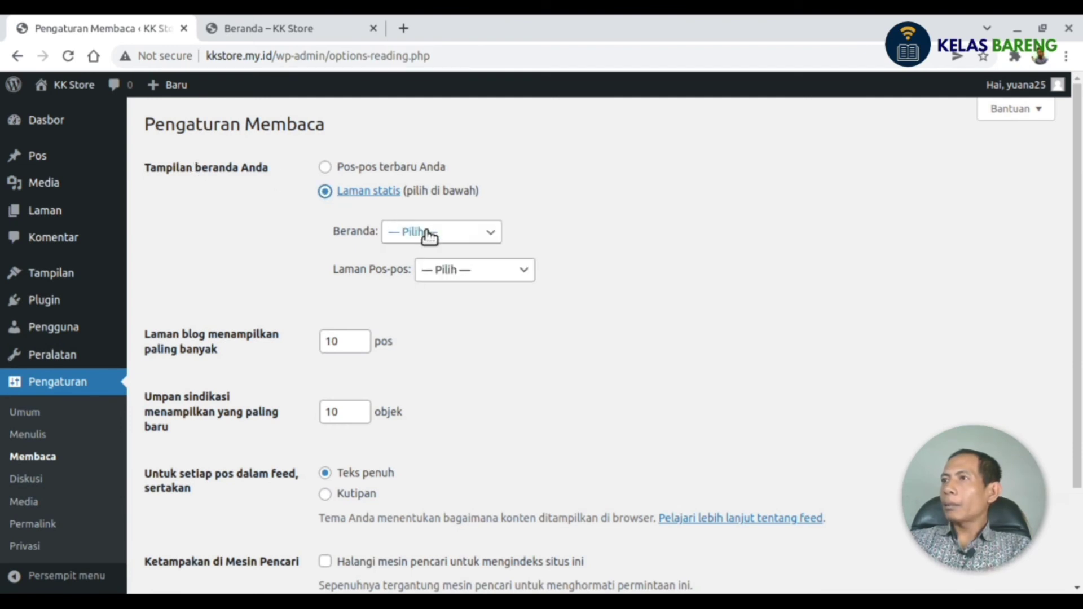
click(434, 261)
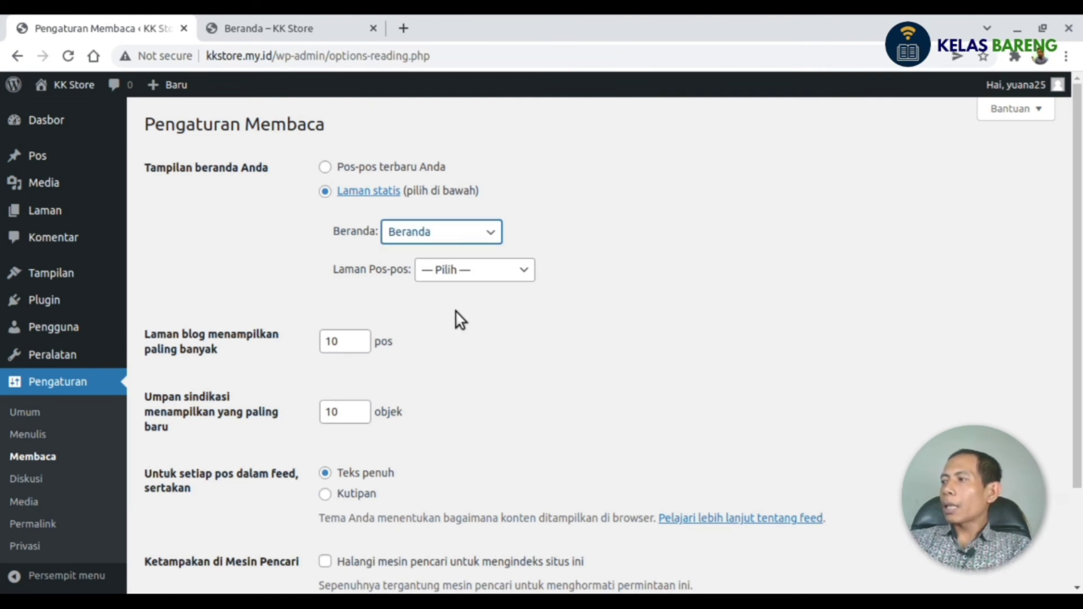
scroll(458, 319, down, 3)
click(205, 511)
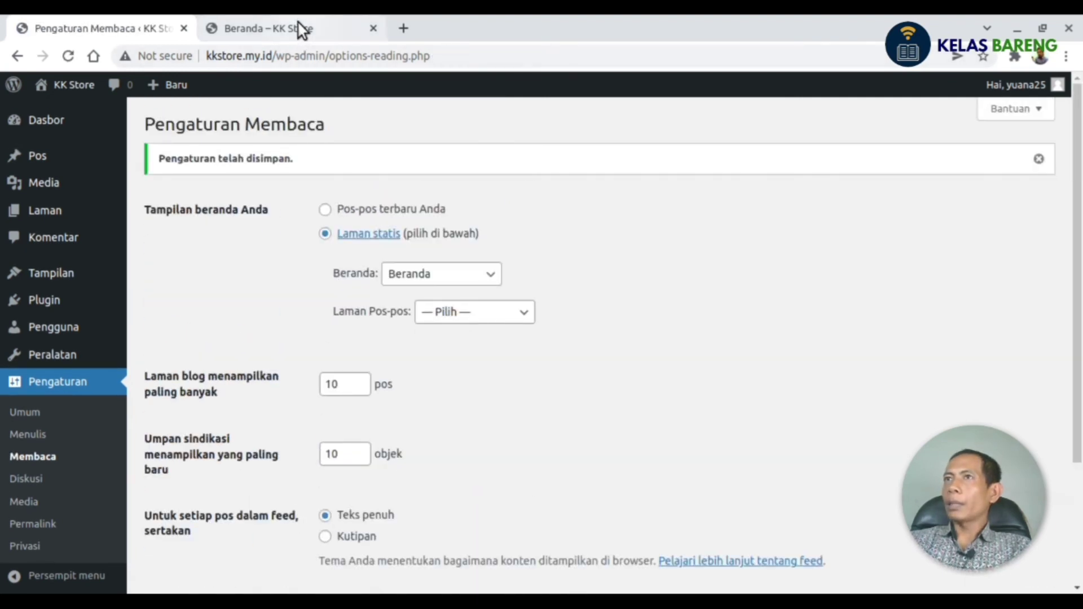
Open the site's root address kkstore.my.id and look over the front page.
click(299, 28)
click(76, 85)
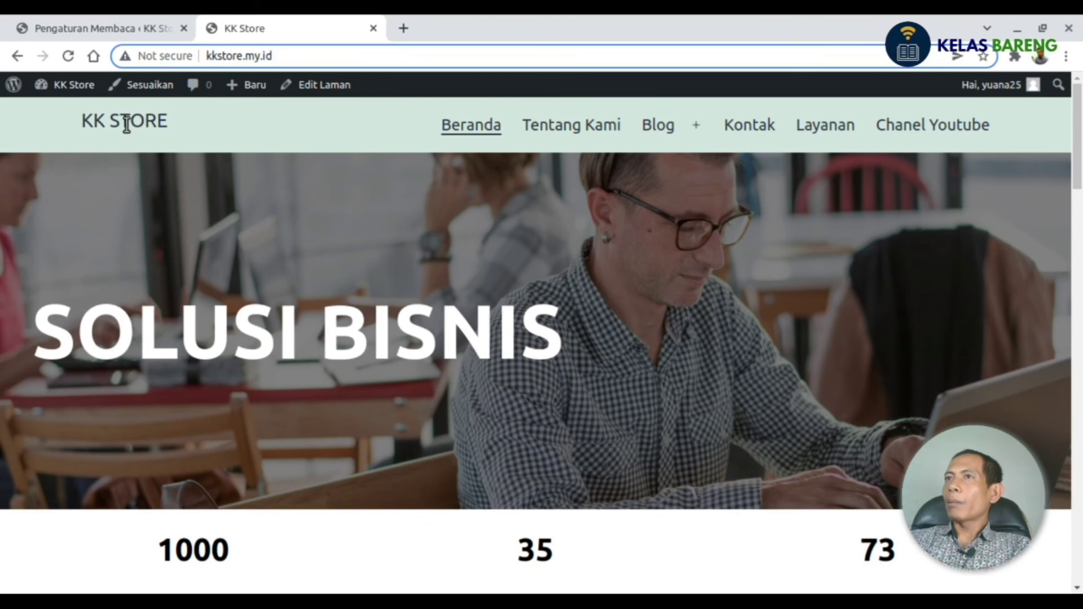
scroll(335, 218, down, 15)
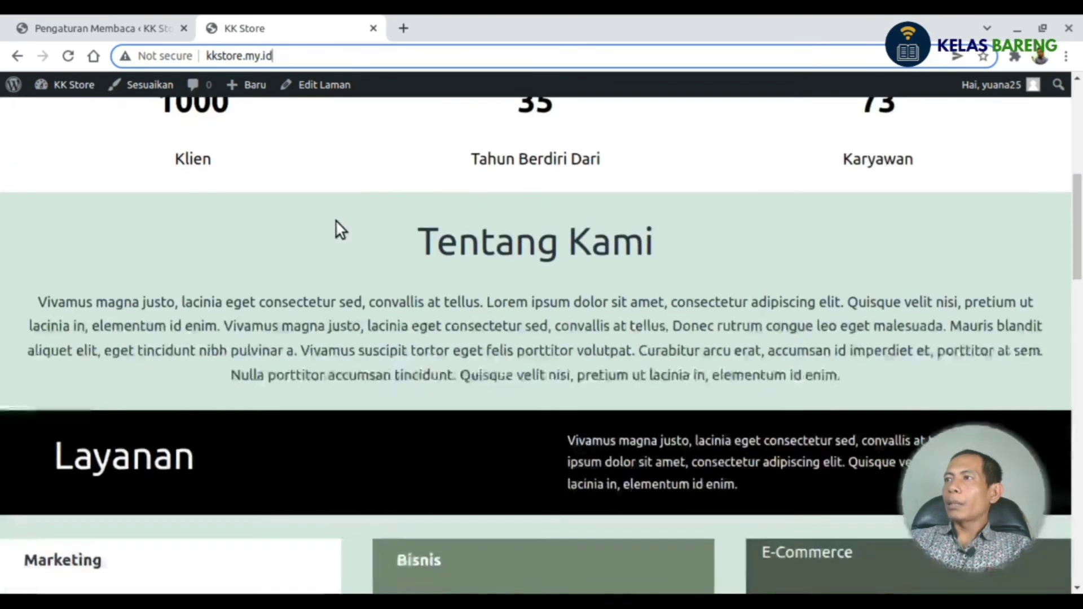
scroll(421, 265, up, 15)
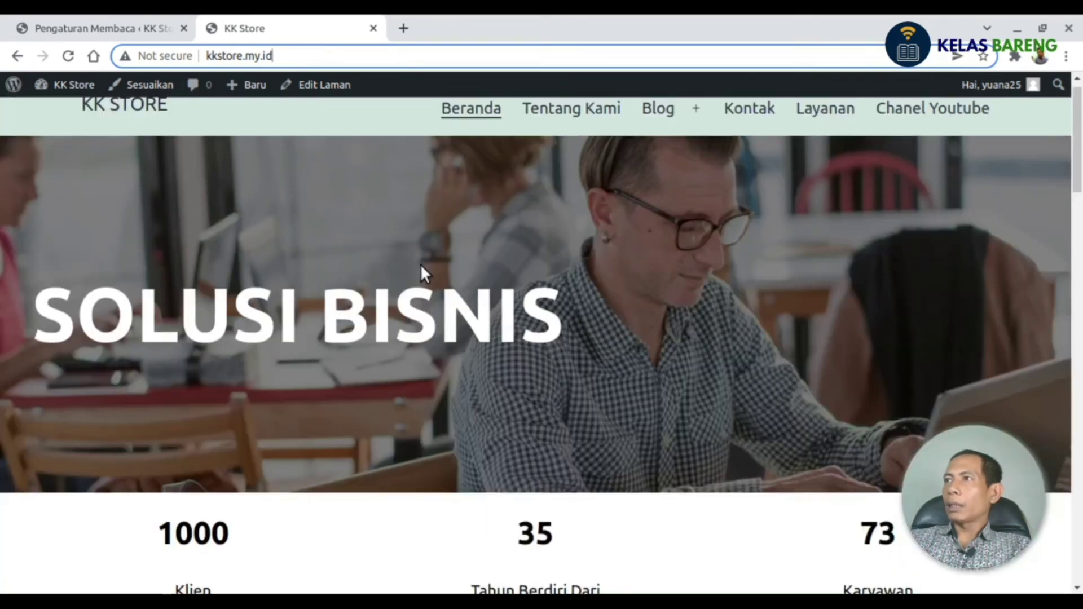
Follow the Tentang Kami link in the site's navigation and look through that page.
click(570, 126)
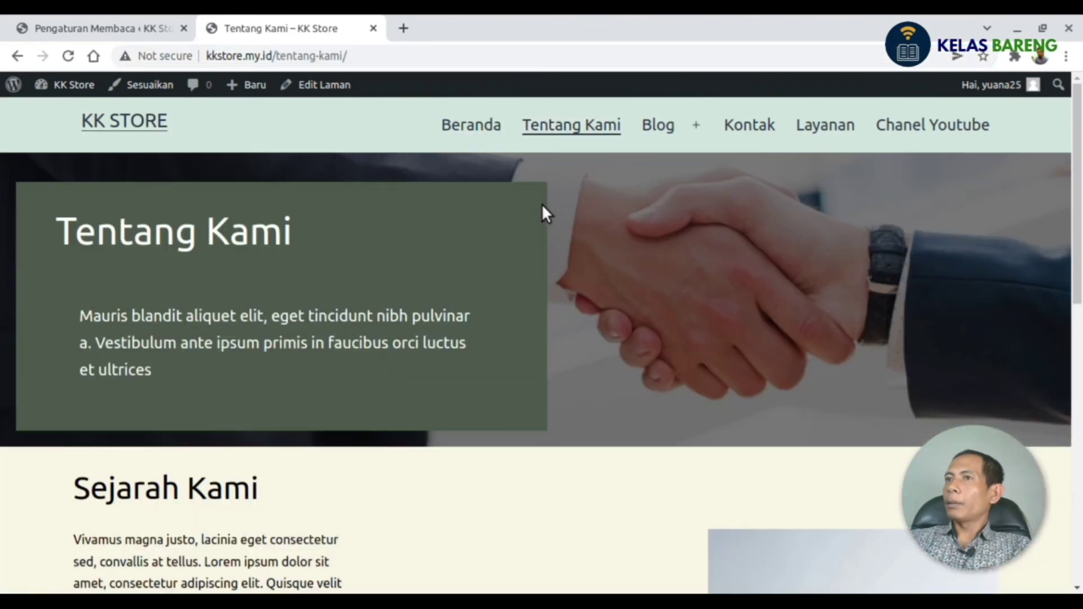
scroll(416, 225, down, 10)
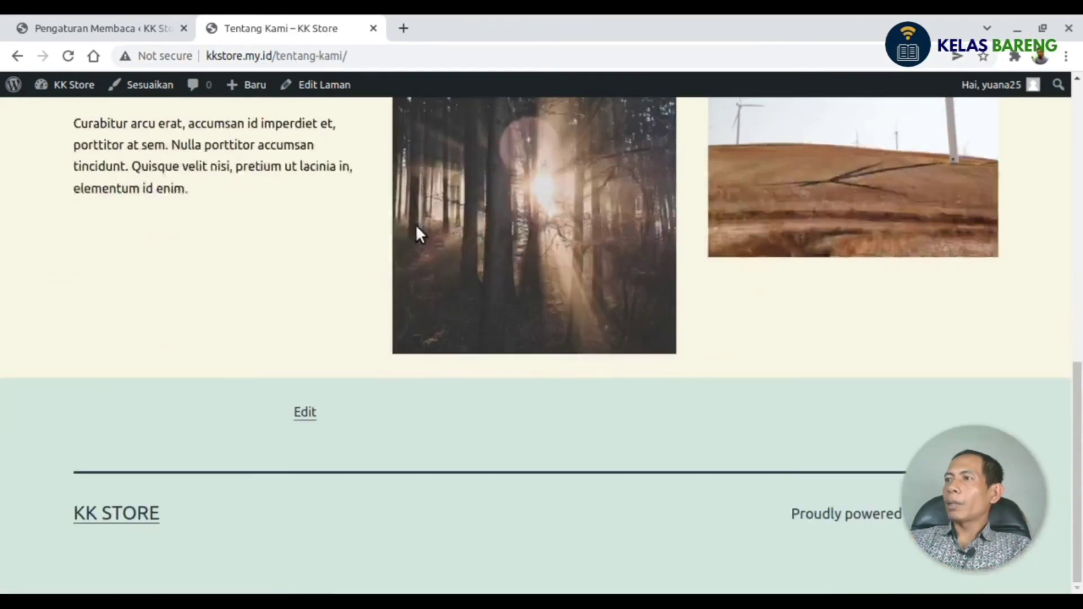
scroll(416, 230, up, 10)
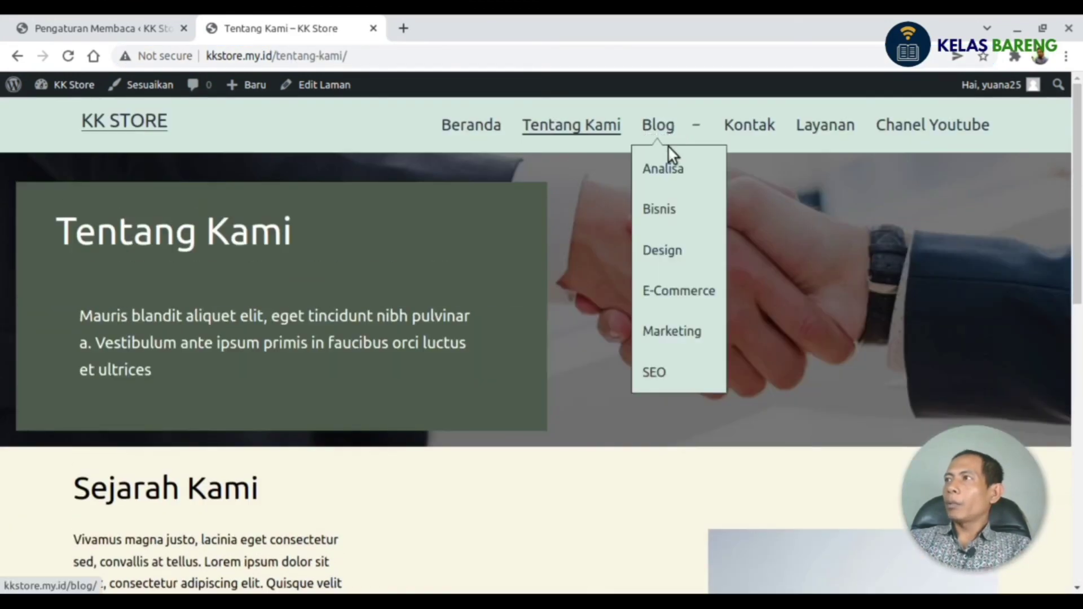
Check the Blog page from the site's navigation and look through the Analisa category in its submenu.
click(662, 129)
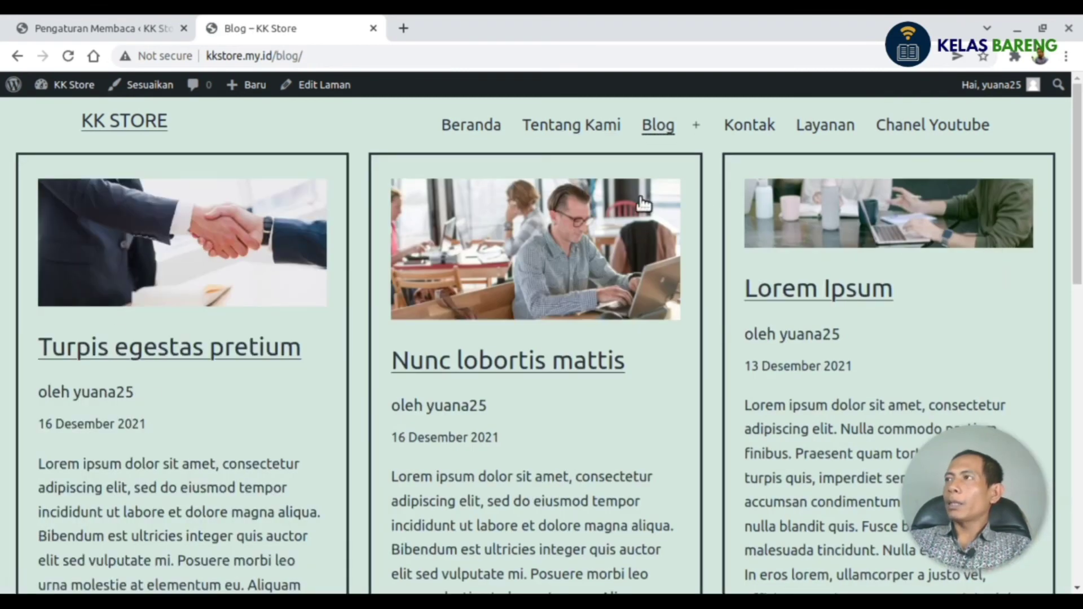
mouse_move(667, 131)
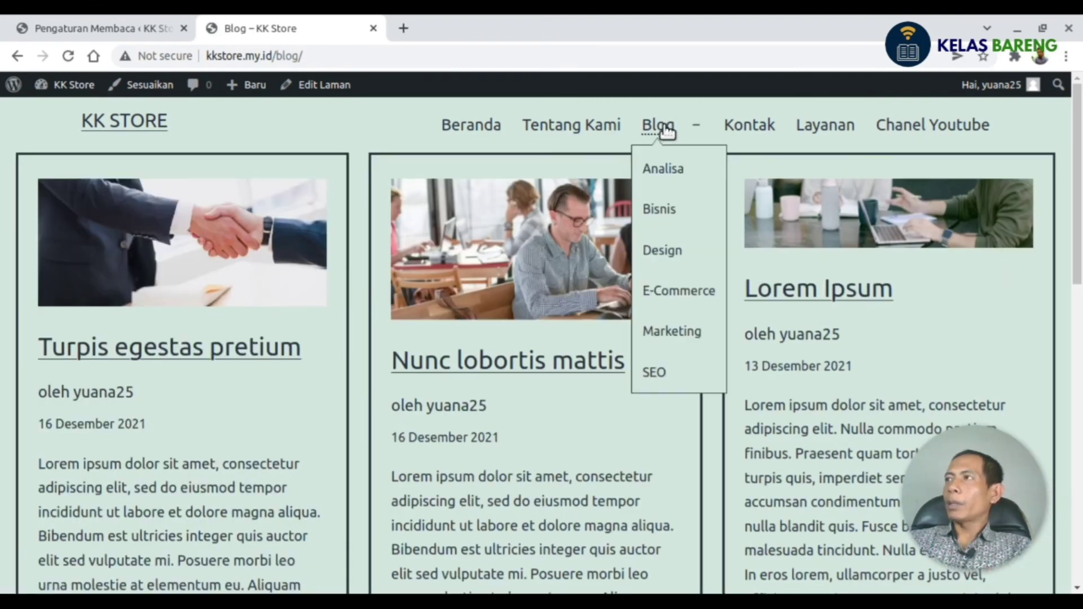
click(664, 174)
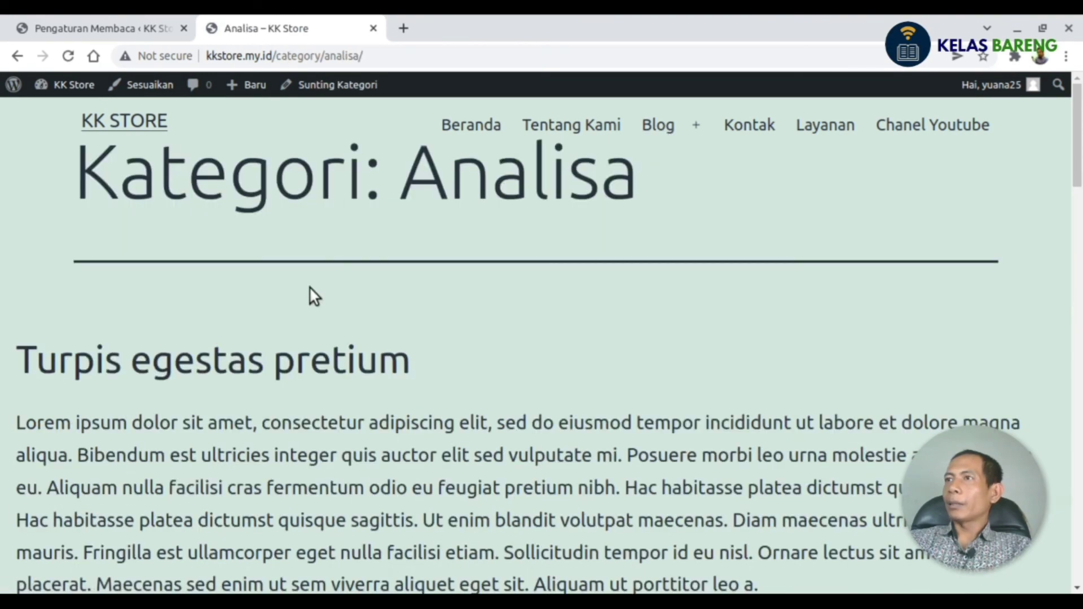
scroll(314, 309, down, 5)
scroll(314, 303, up, 5)
Follow the Kontak and Layanan links in the site's navigation and look through both pages.
click(743, 133)
scroll(387, 290, down, 7)
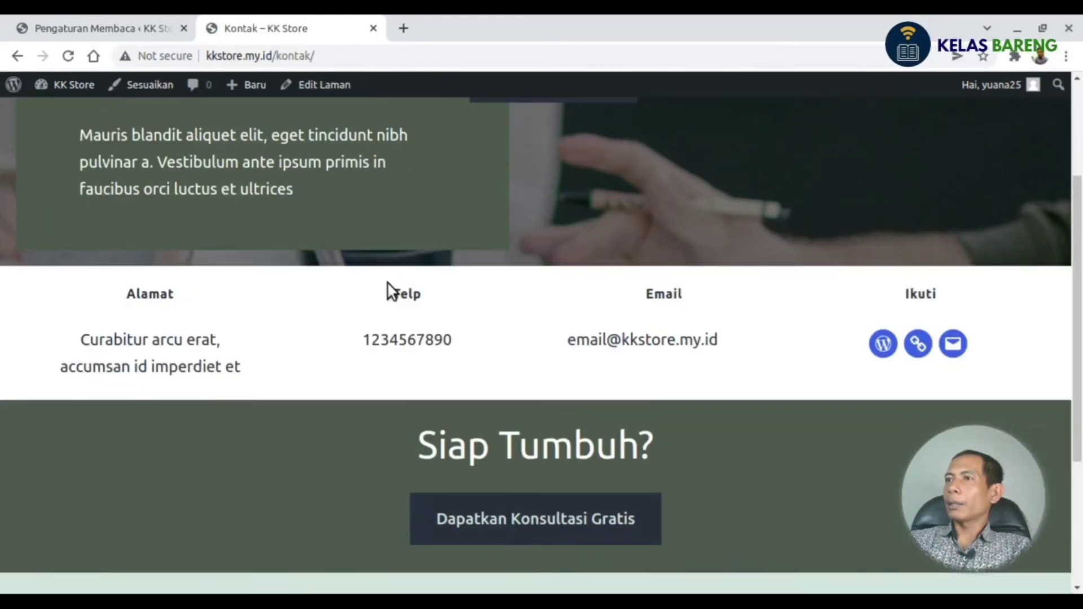
scroll(389, 290, up, 7)
click(829, 129)
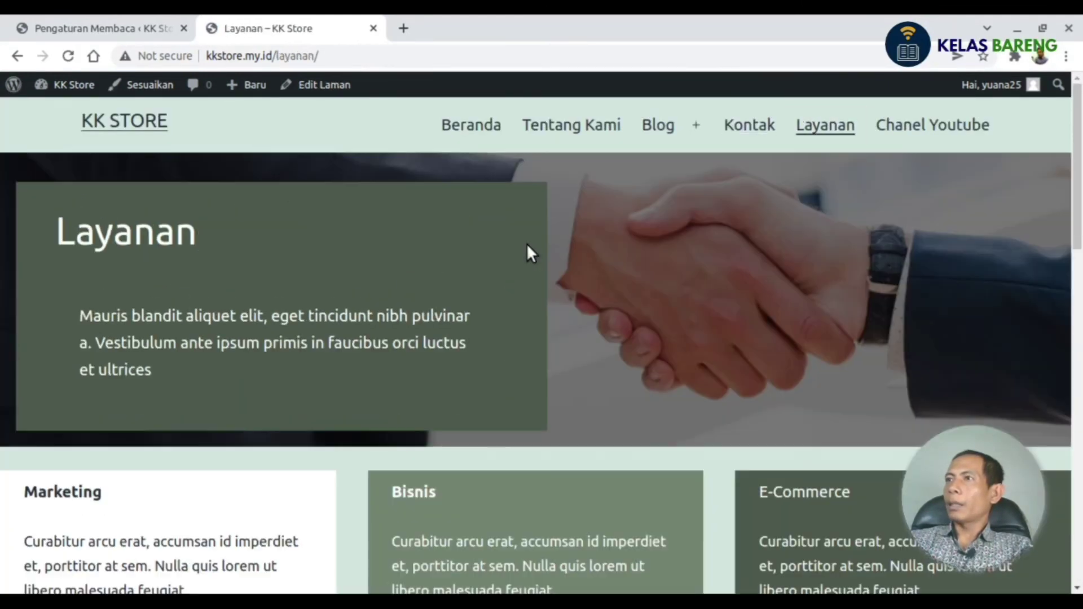
scroll(485, 260, down, 5)
scroll(485, 259, down, 12)
scroll(485, 260, up, 17)
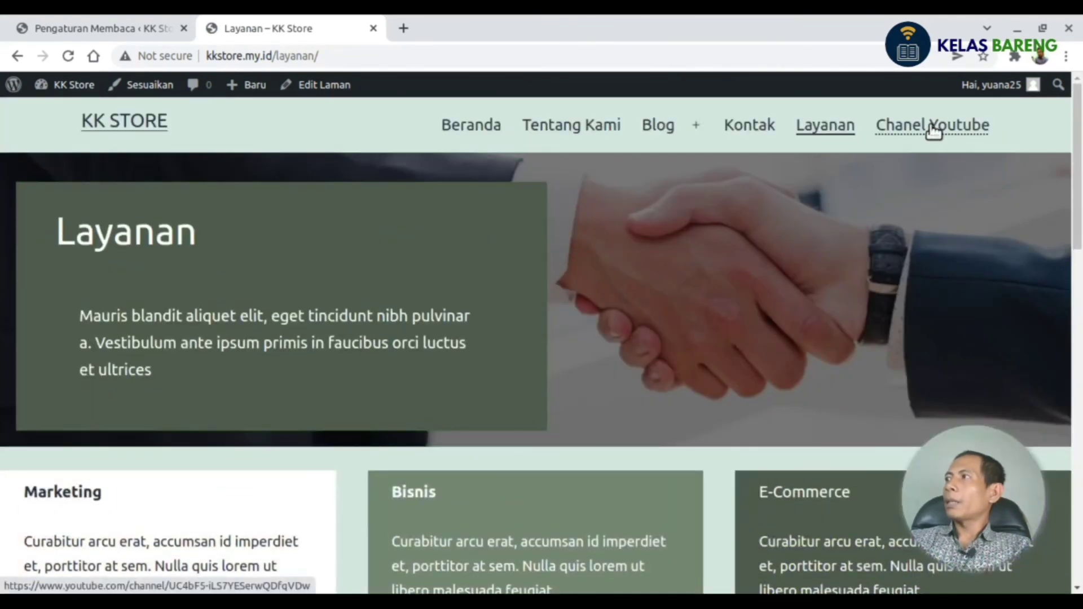
Test the Chanel Youtube link in the site's navigation and return to the Layanan page.
click(933, 129)
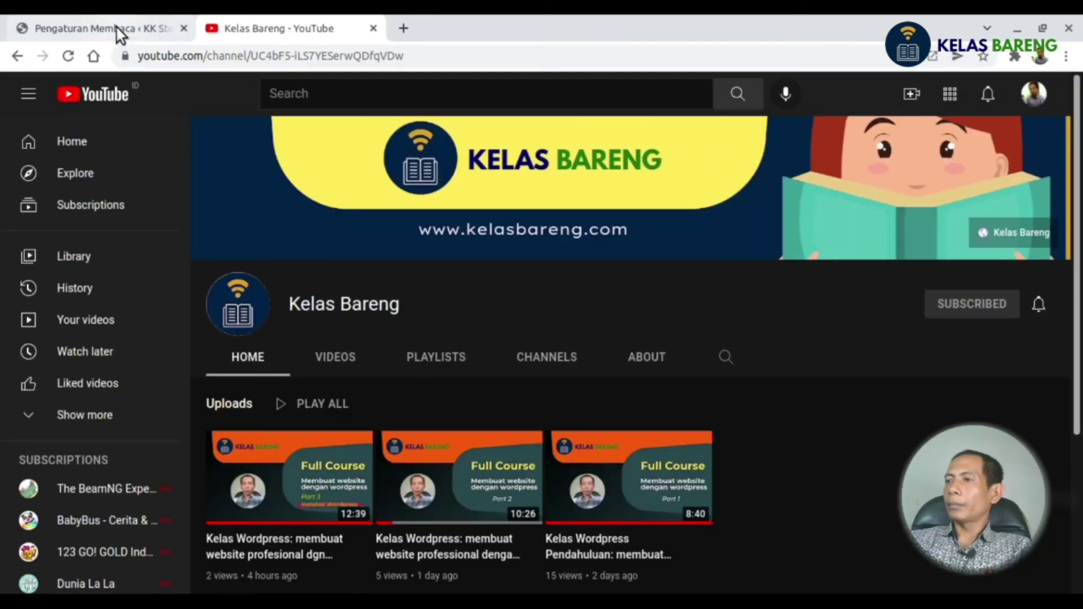
click(17, 56)
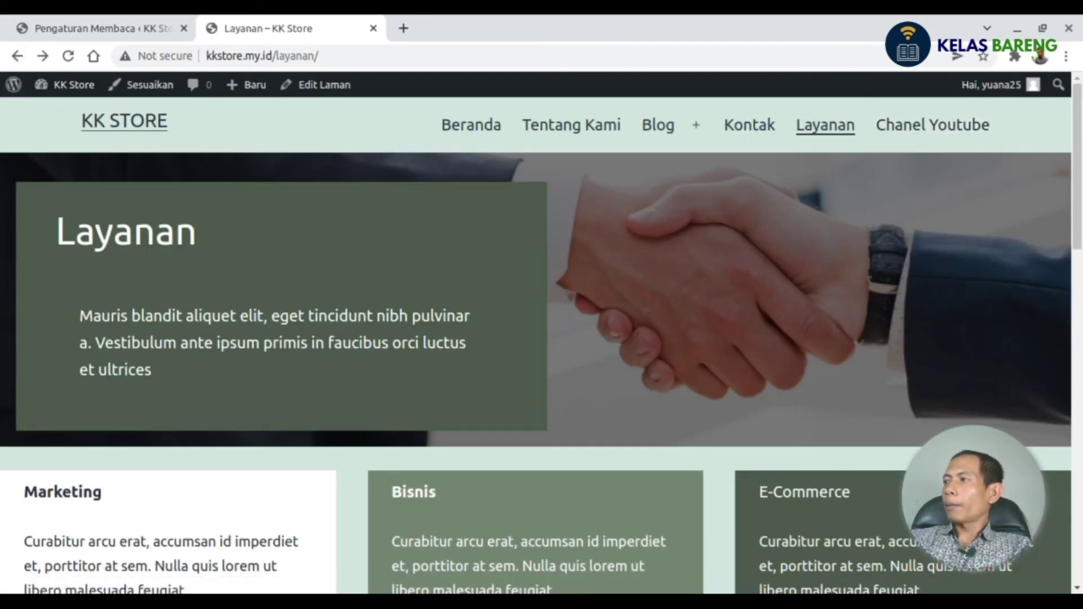